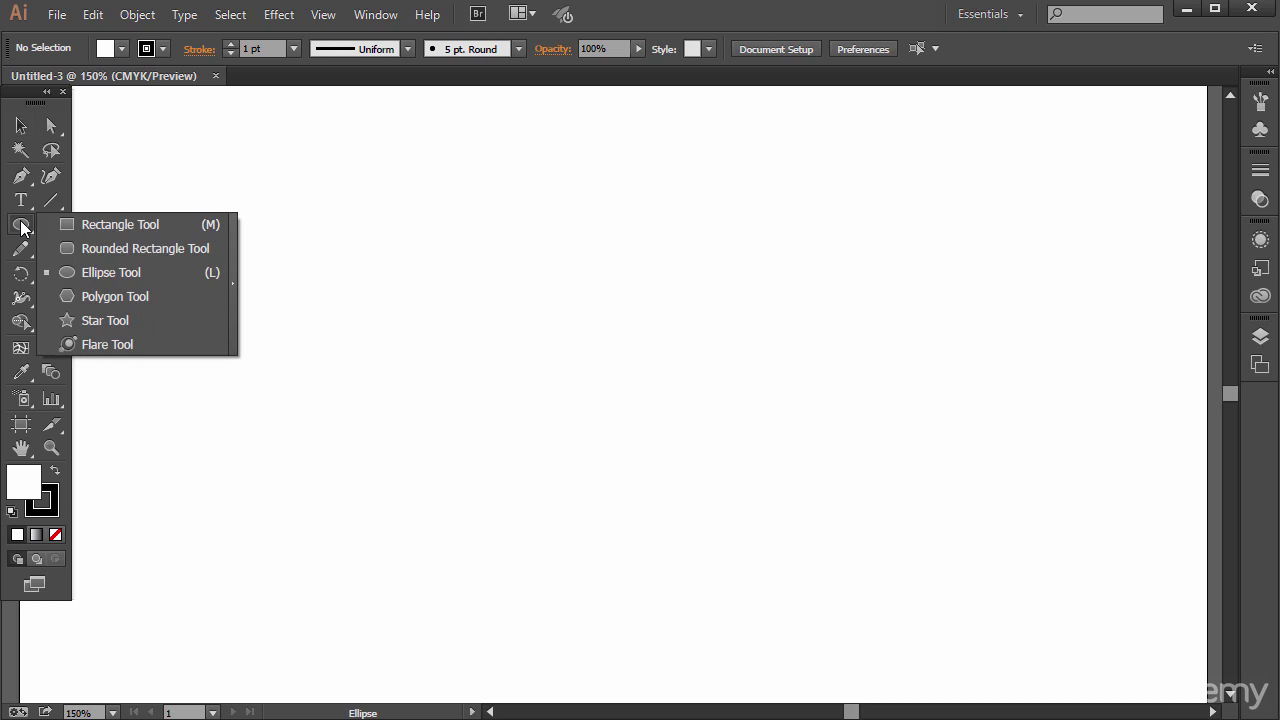
- Draw a large circle with the Ellipse tool on the left half of the artboard and remove its stroke
drag(238, 211, 596, 570)
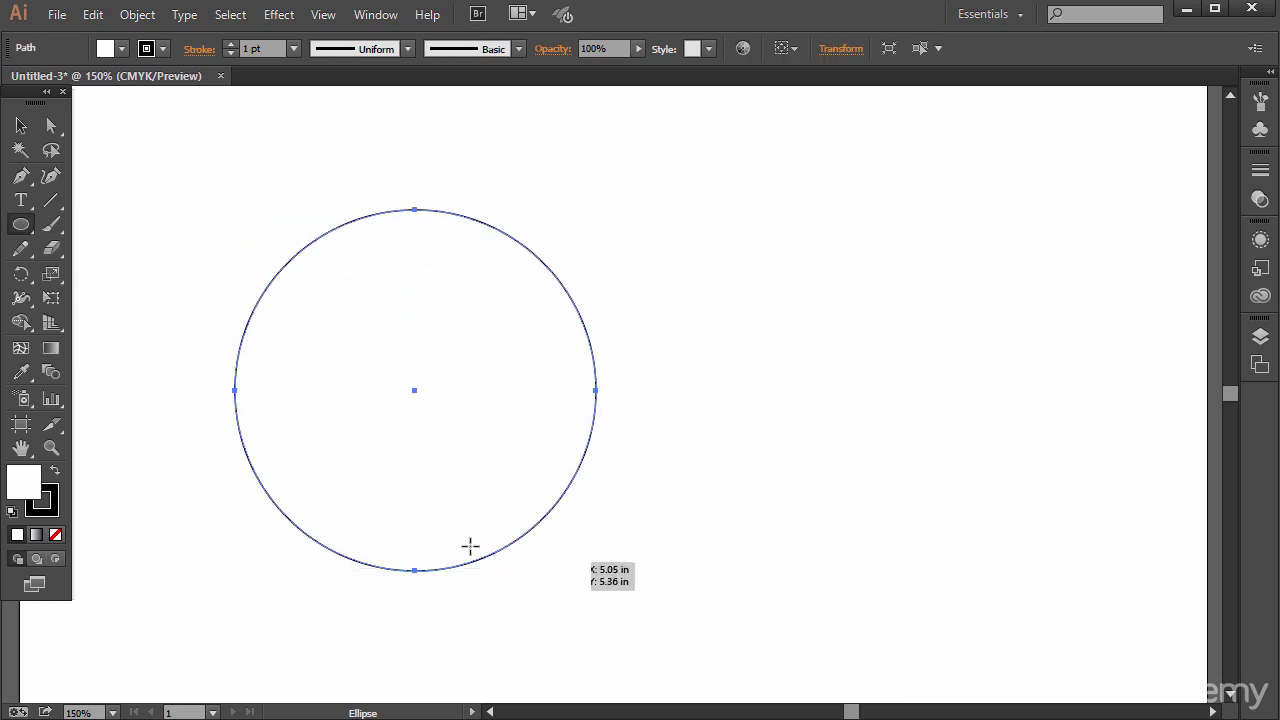
click(45, 505)
click(56, 537)
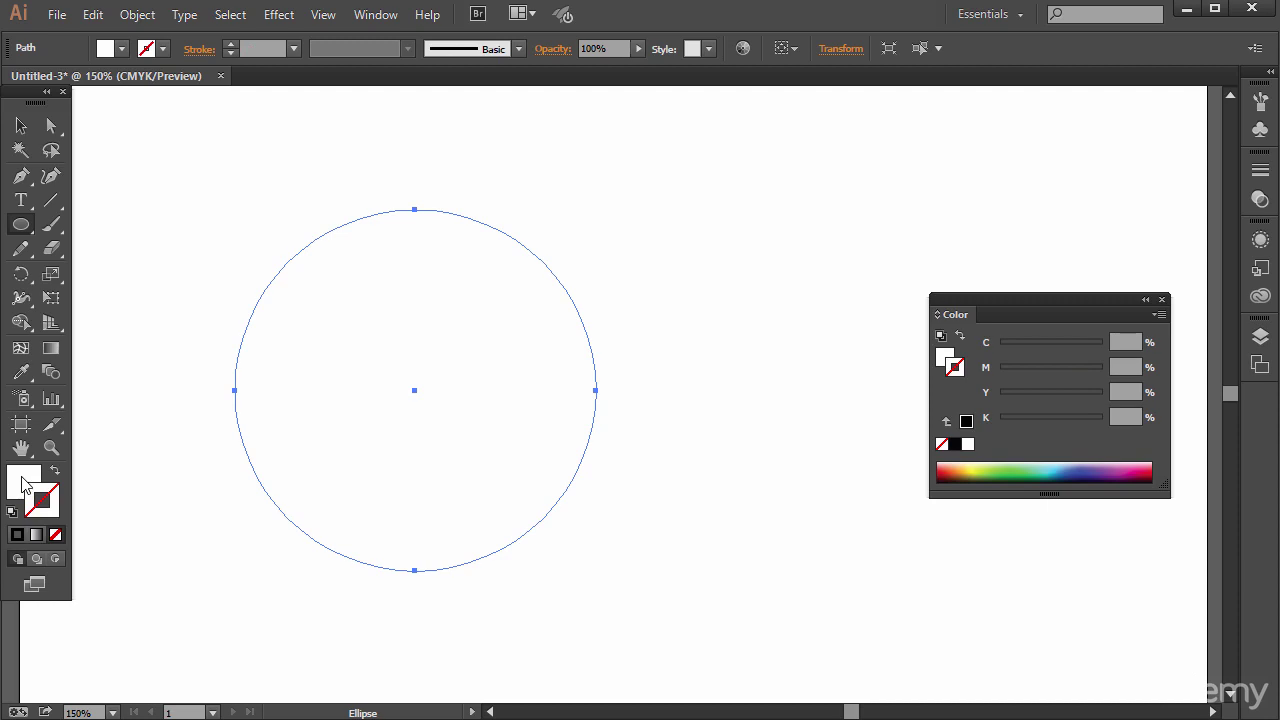
- Fill the circle with the default white-to-black linear gradient using the Gradient tool
click(25, 482)
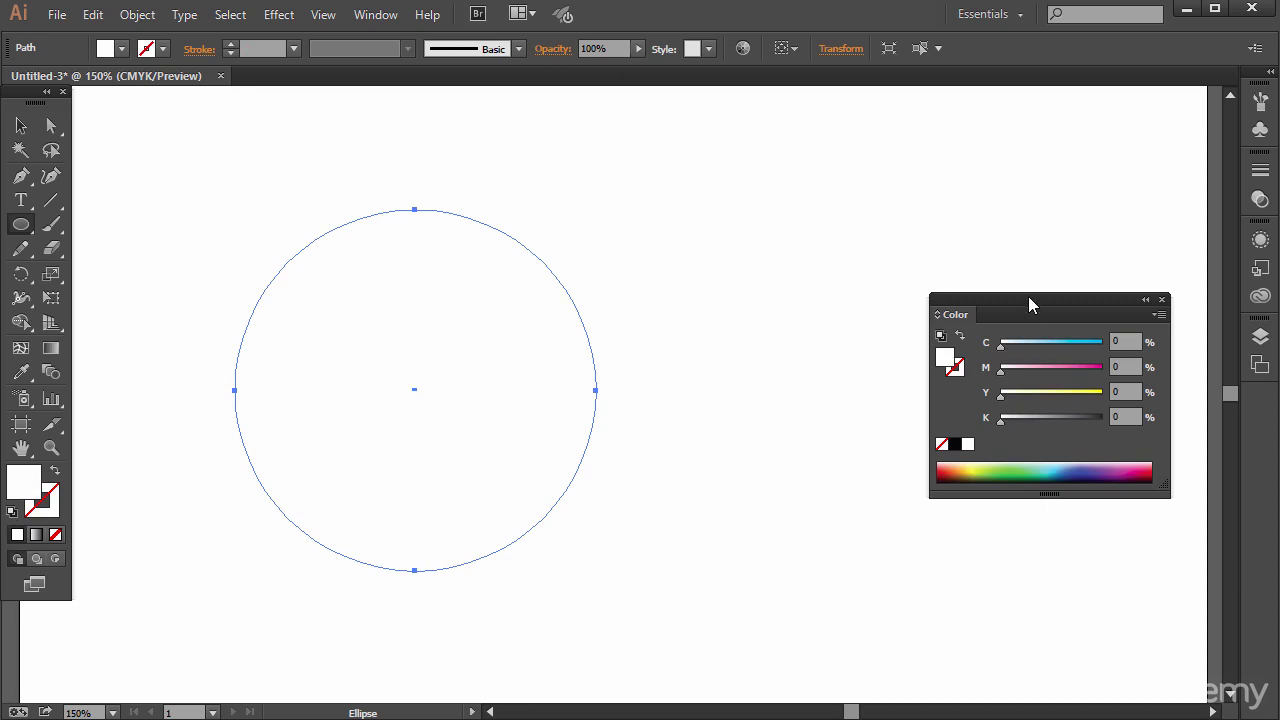
drag(1029, 298, 950, 208)
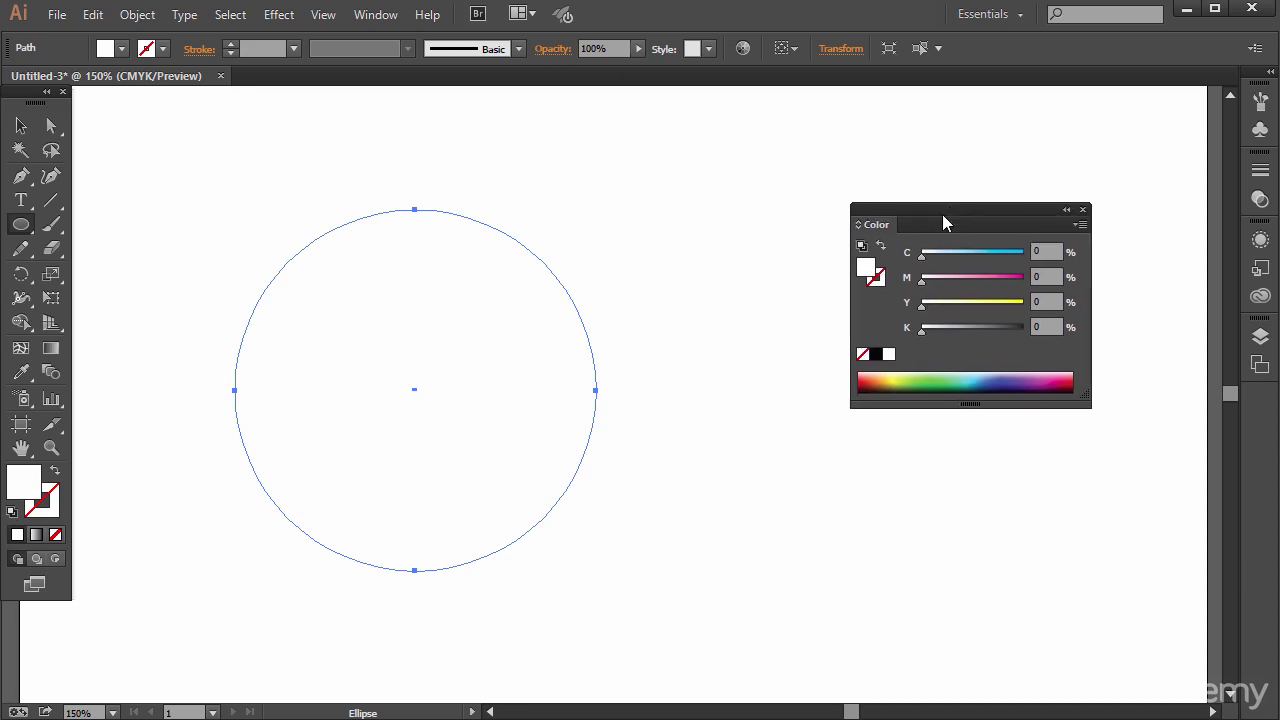
click(51, 348)
drag(230, 260, 459, 417)
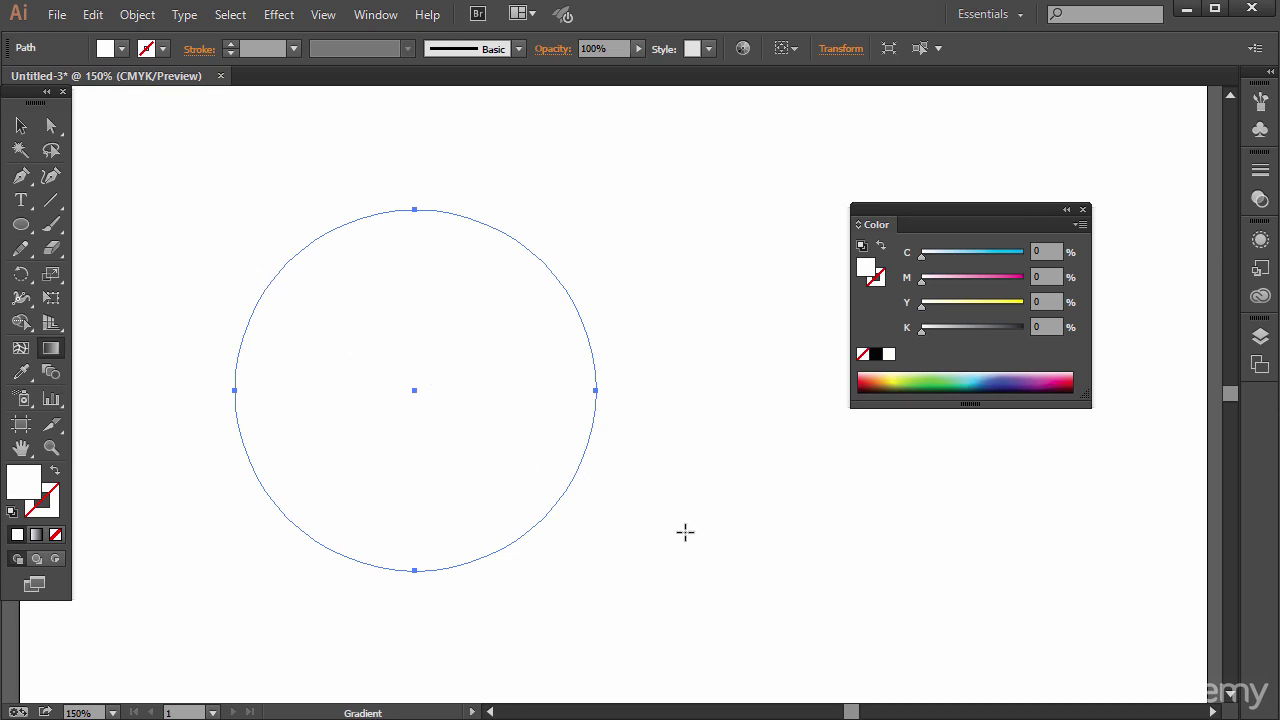
click(35, 536)
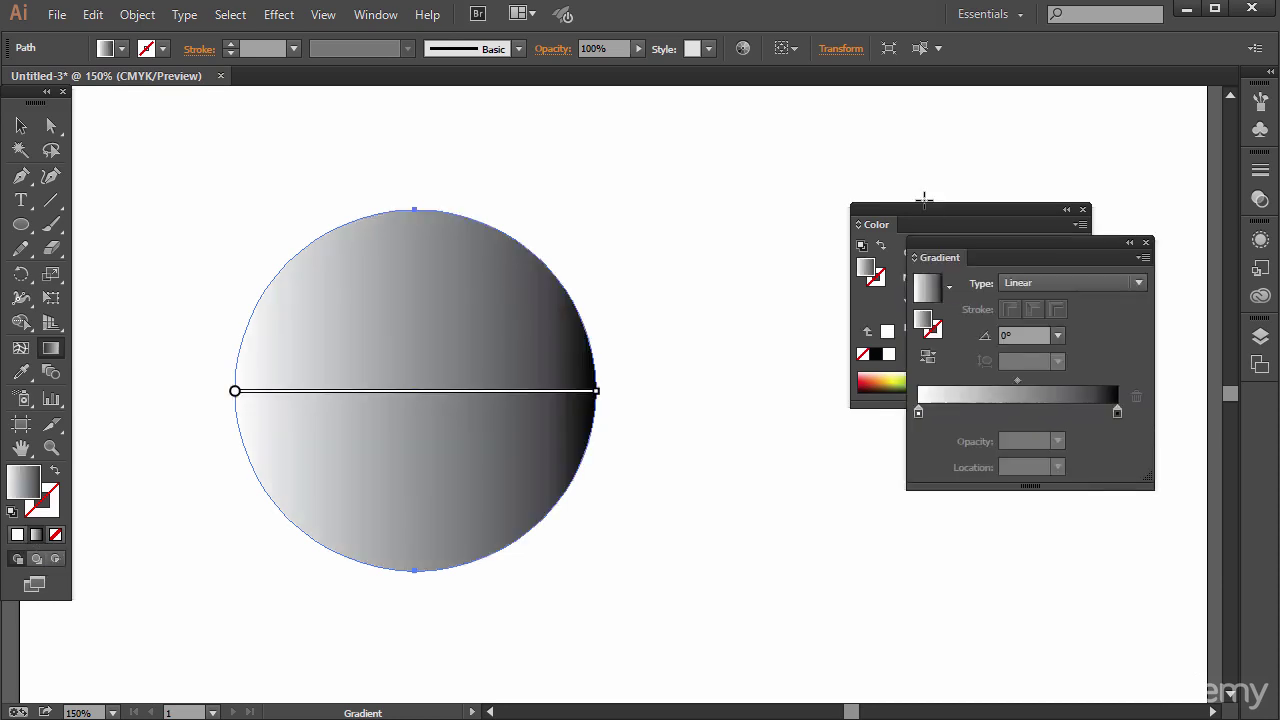
- Arrange the floating Gradient and Color panels beside the circle so that they do not overlap
drag(989, 246, 768, 364)
drag(951, 210, 1004, 127)
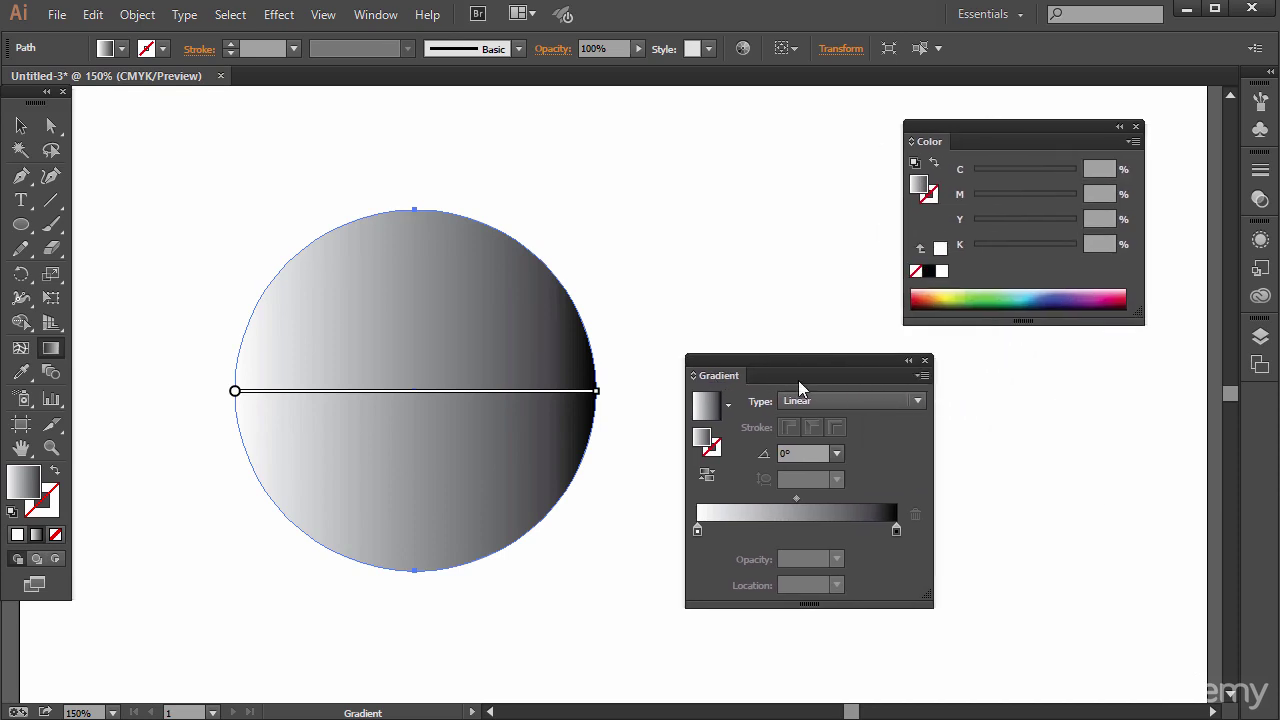
drag(810, 362, 833, 361)
click(378, 18)
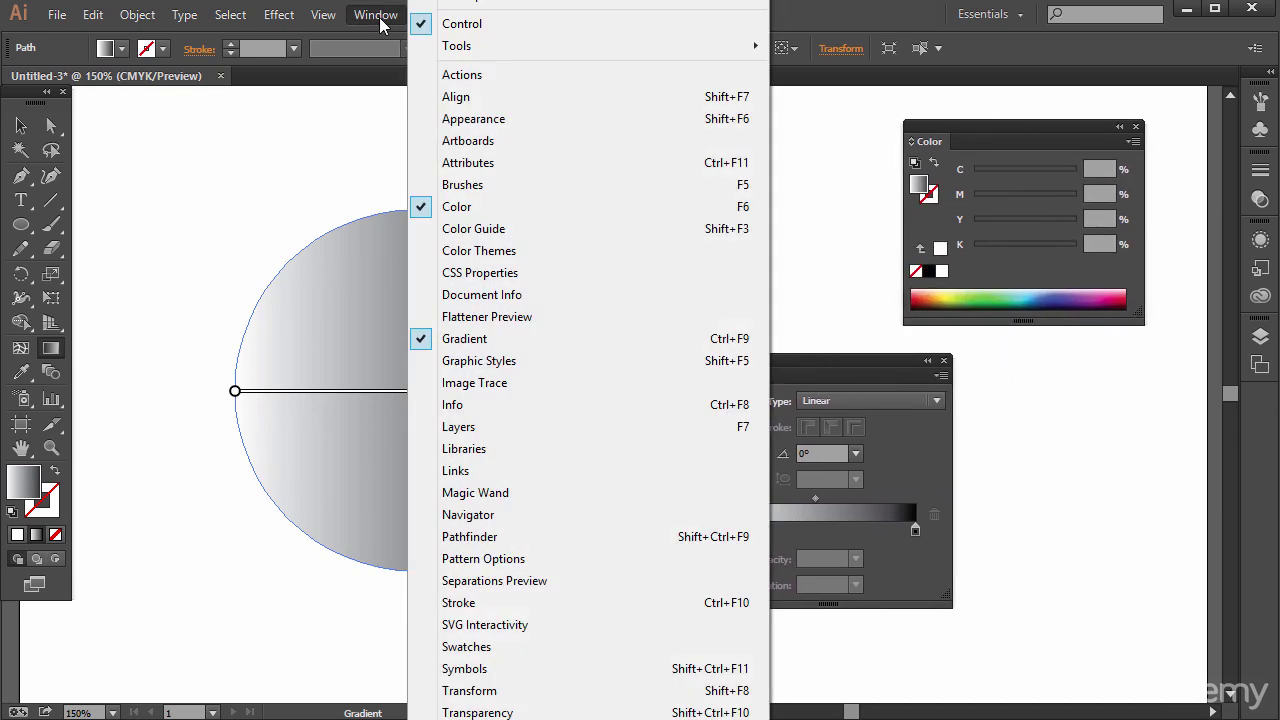
click(838, 57)
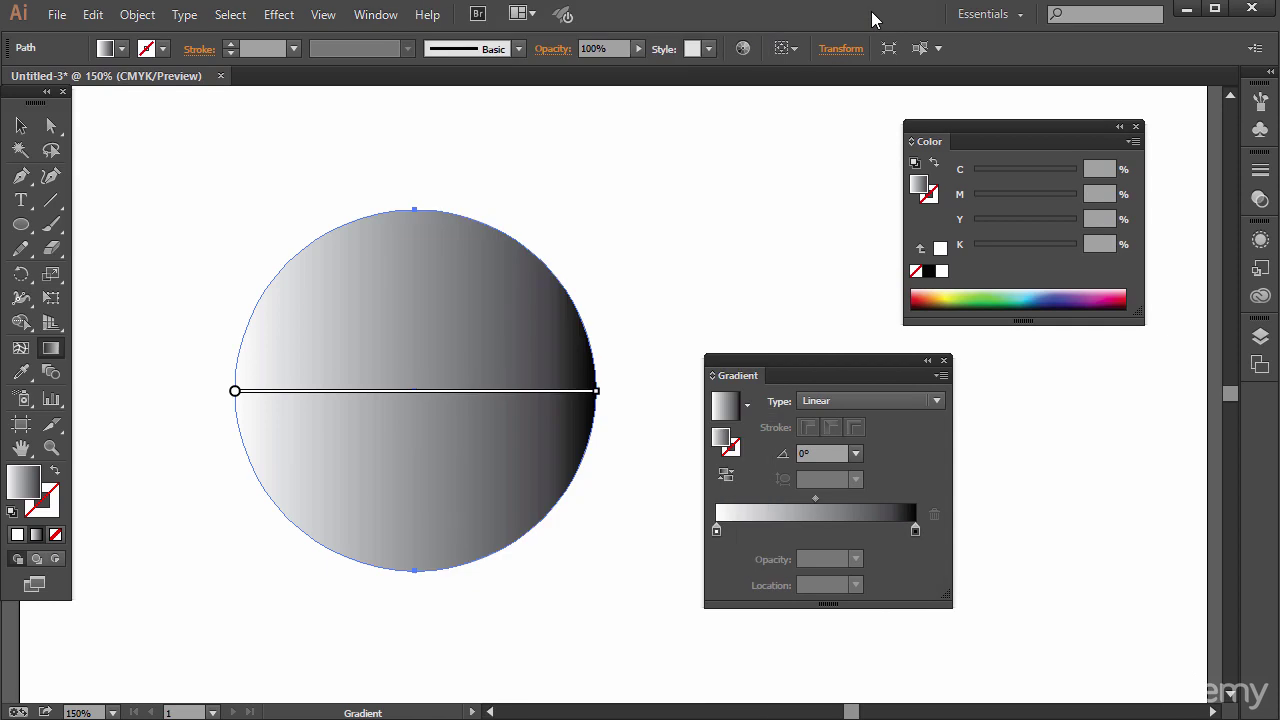
- Slide the white gradient stop to about 50% and back to the start, and move the midpoint to about 53%
click(716, 530)
drag(718, 533, 820, 534)
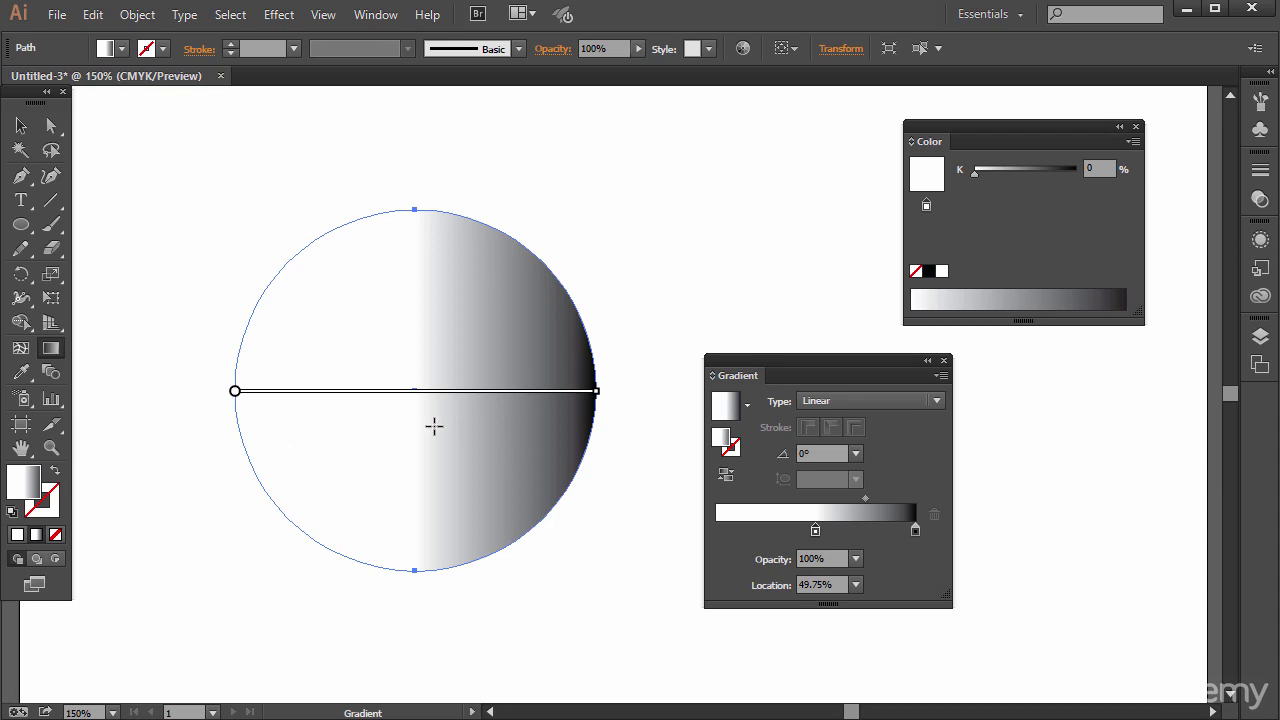
drag(816, 530, 703, 537)
mouse_move(915, 528)
mouse_down()
mouse_move(813, 526)
mouse_move(915, 530)
mouse_up()
mouse_move(816, 497)
mouse_down()
mouse_move(779, 499)
mouse_move(882, 498)
mouse_move(821, 498)
mouse_up()
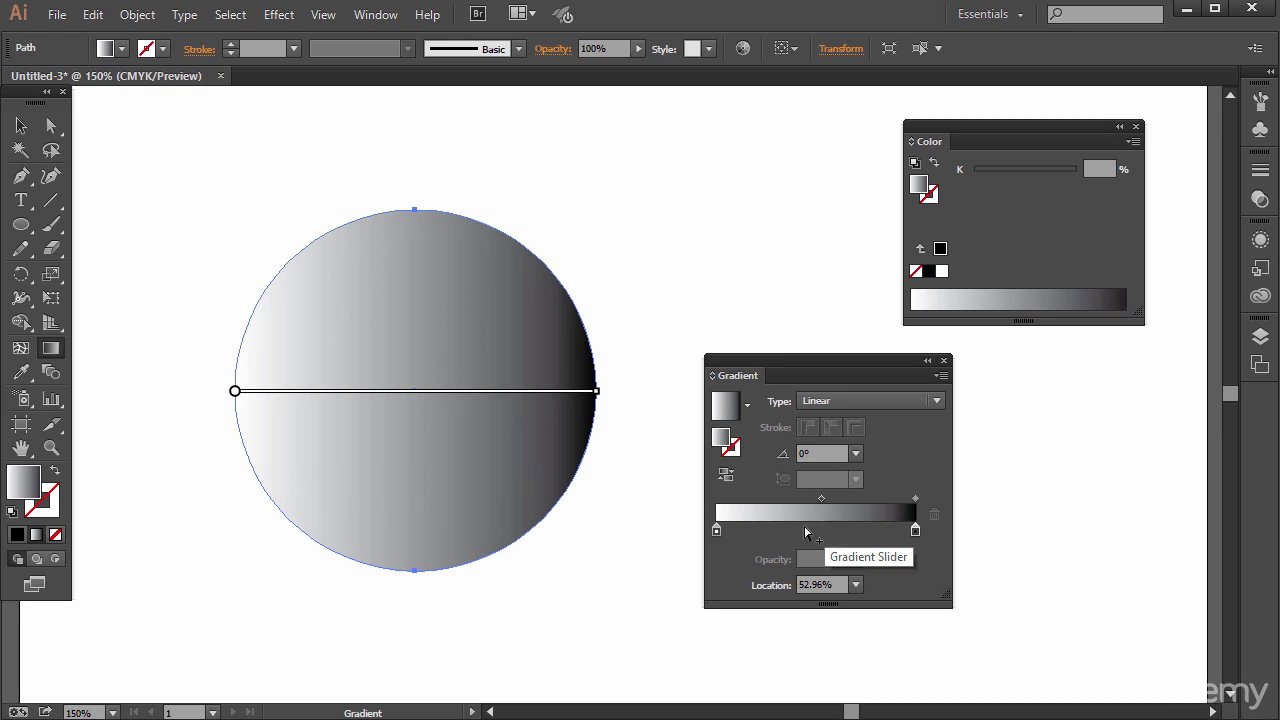
- Add three intermediate grey stops between the white and black stops, with the middle one at about 52% and the last at about 72%
click(821, 528)
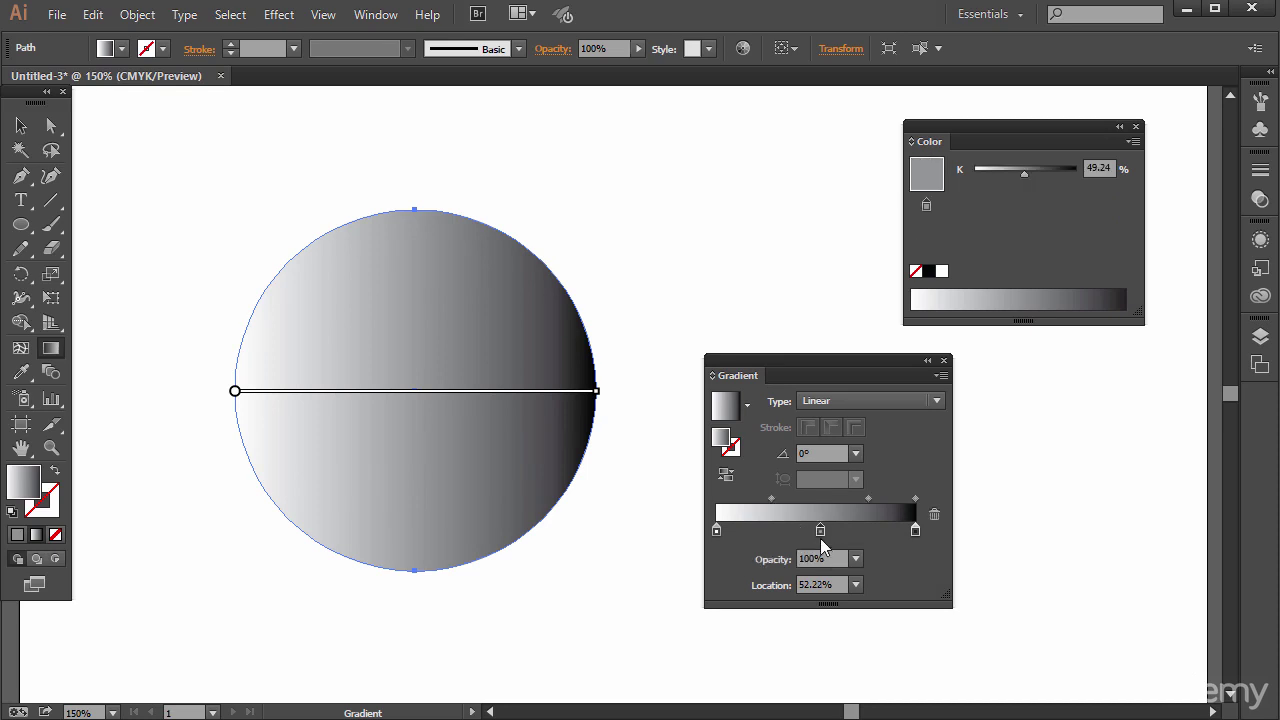
mouse_move(820, 530)
mouse_down()
mouse_move(789, 530)
mouse_move(824, 530)
mouse_move(806, 530)
mouse_up()
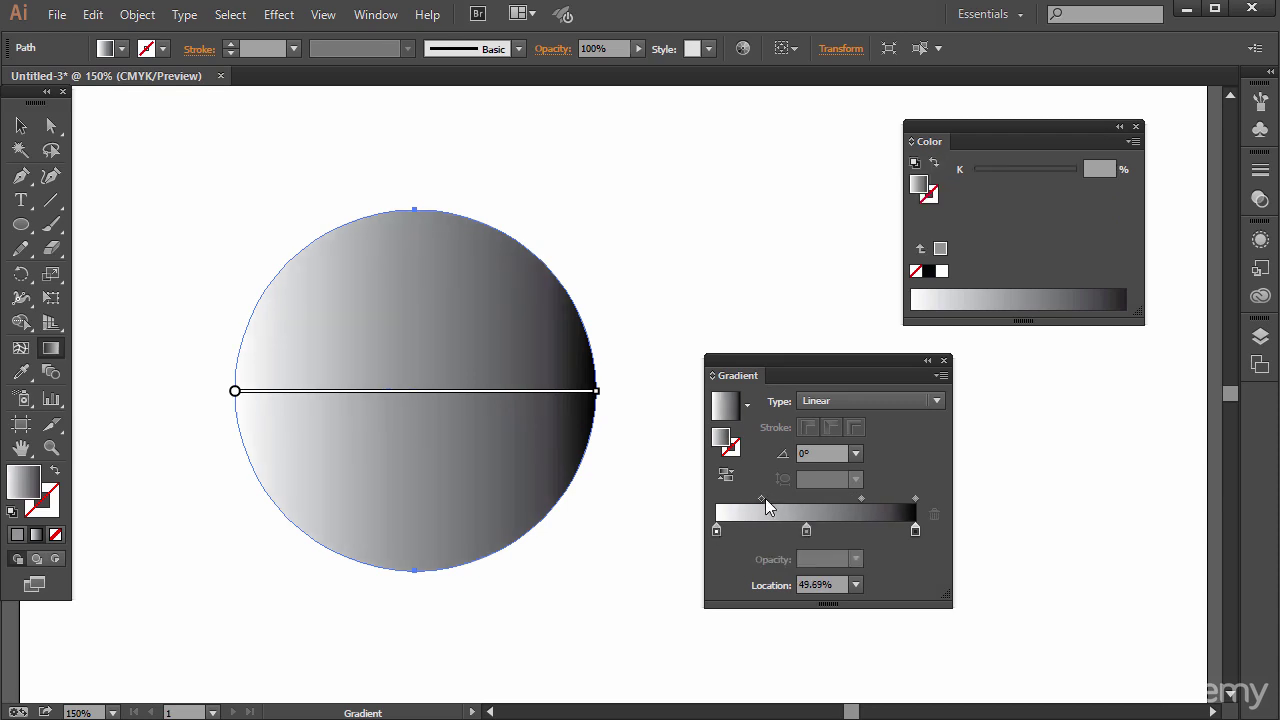
drag(806, 530, 821, 530)
click(782, 530)
click(860, 530)
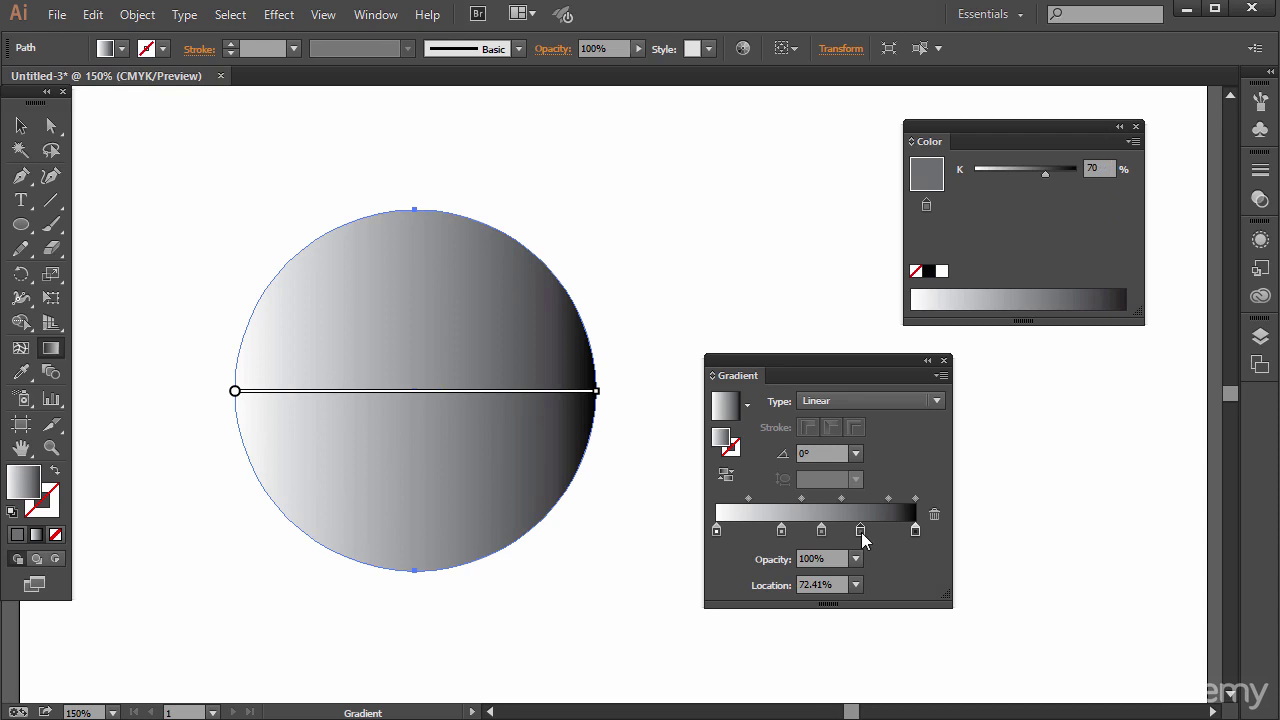
- Remove the intermediate grey stops from the gradient and set the midpoint location to 50%
drag(782, 530, 754, 626)
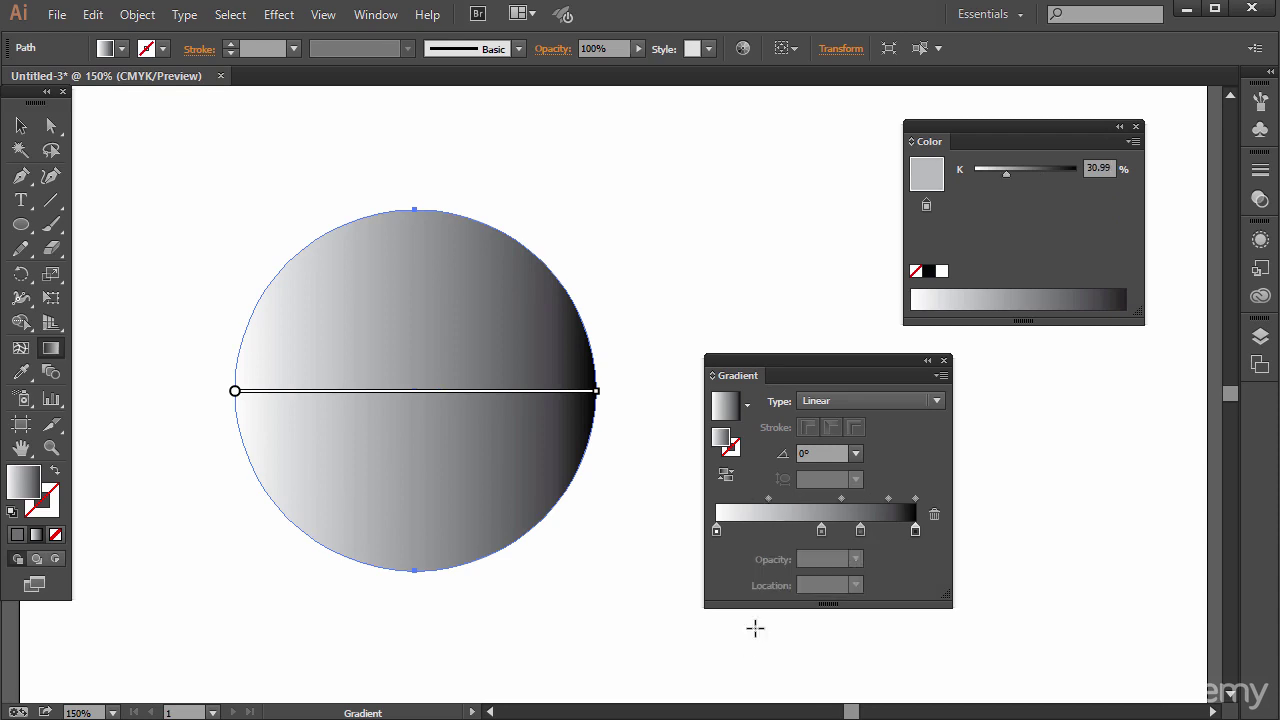
click(821, 530)
drag(822, 531, 921, 618)
click(815, 498)
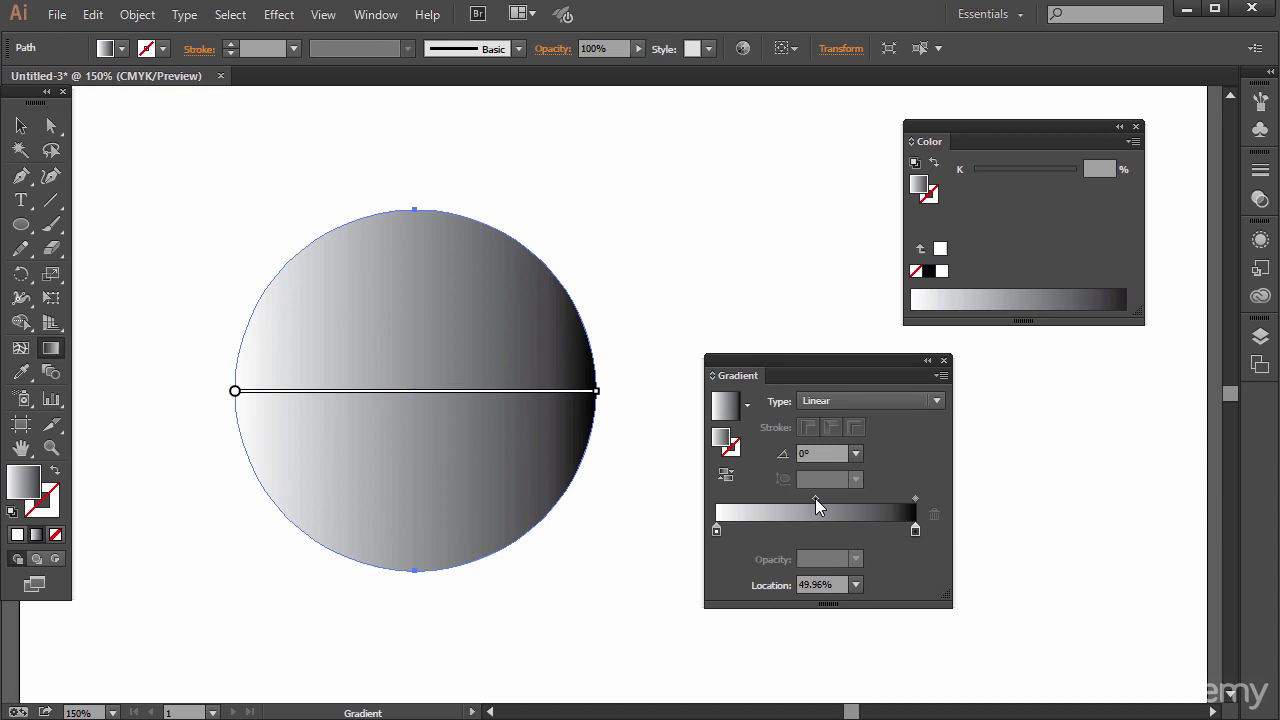
click(856, 585)
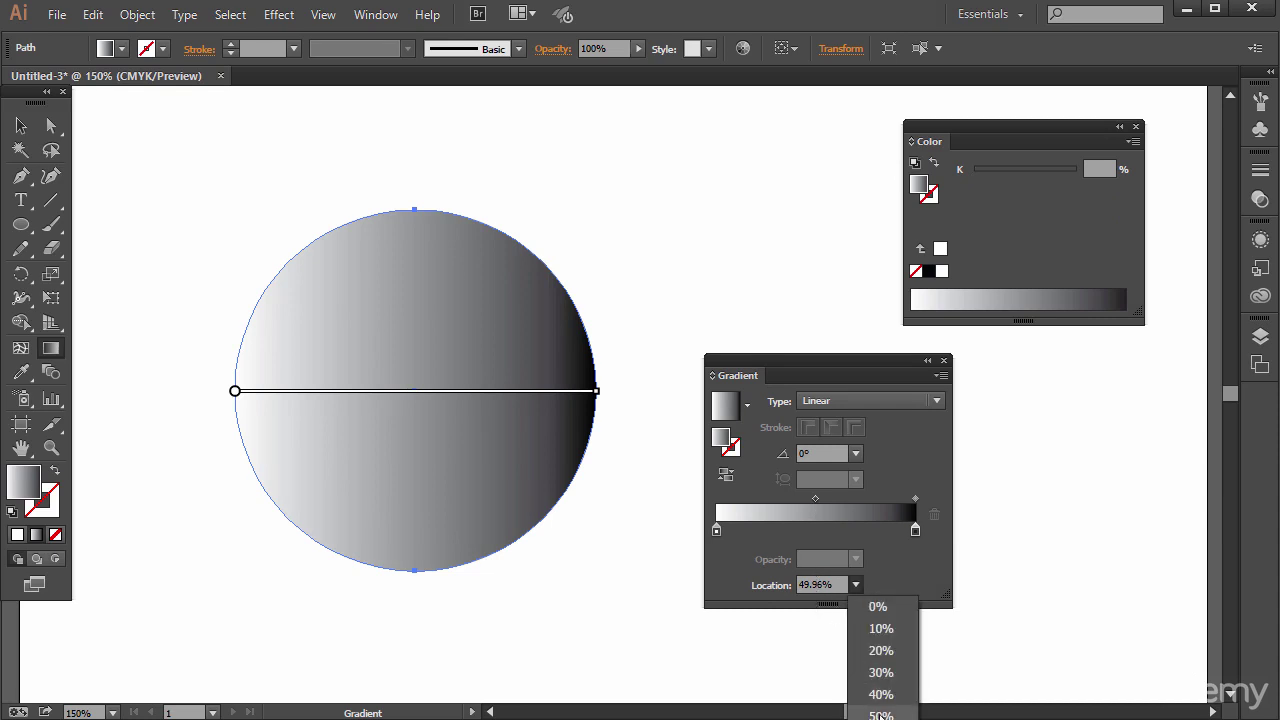
click(880, 713)
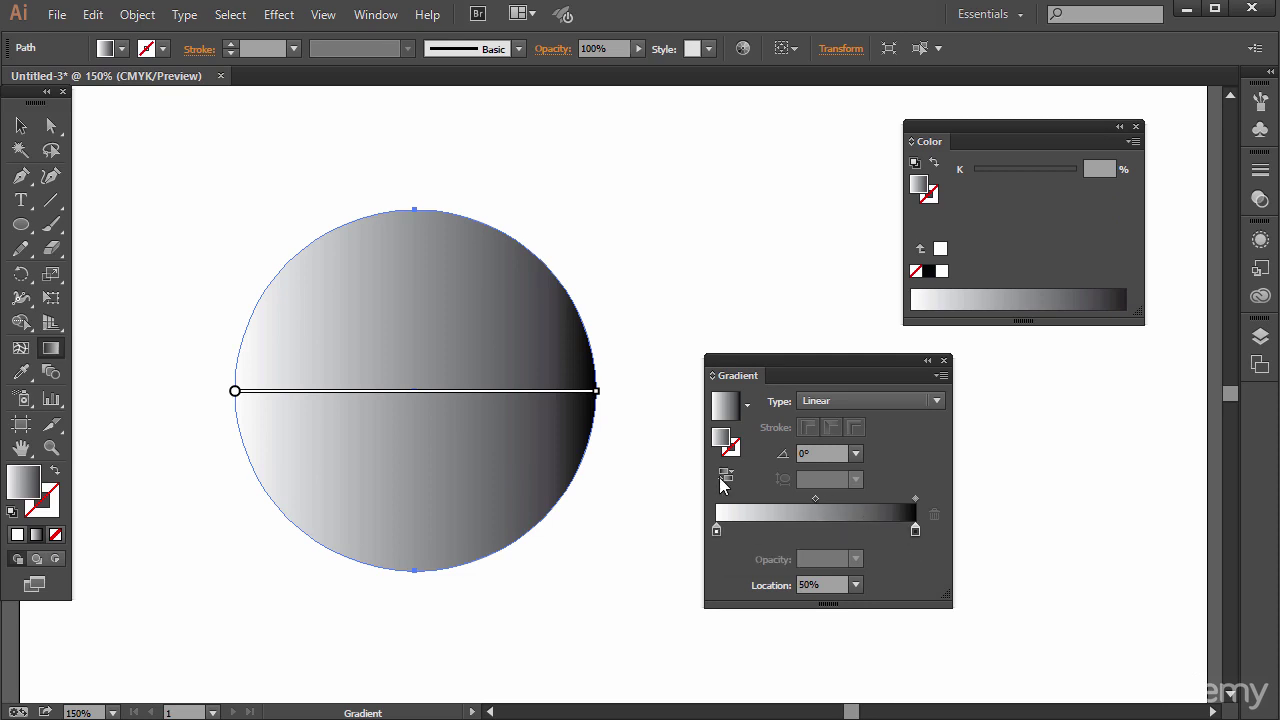
- Switch the circle's gradient type to Radial and back to Linear
click(834, 401)
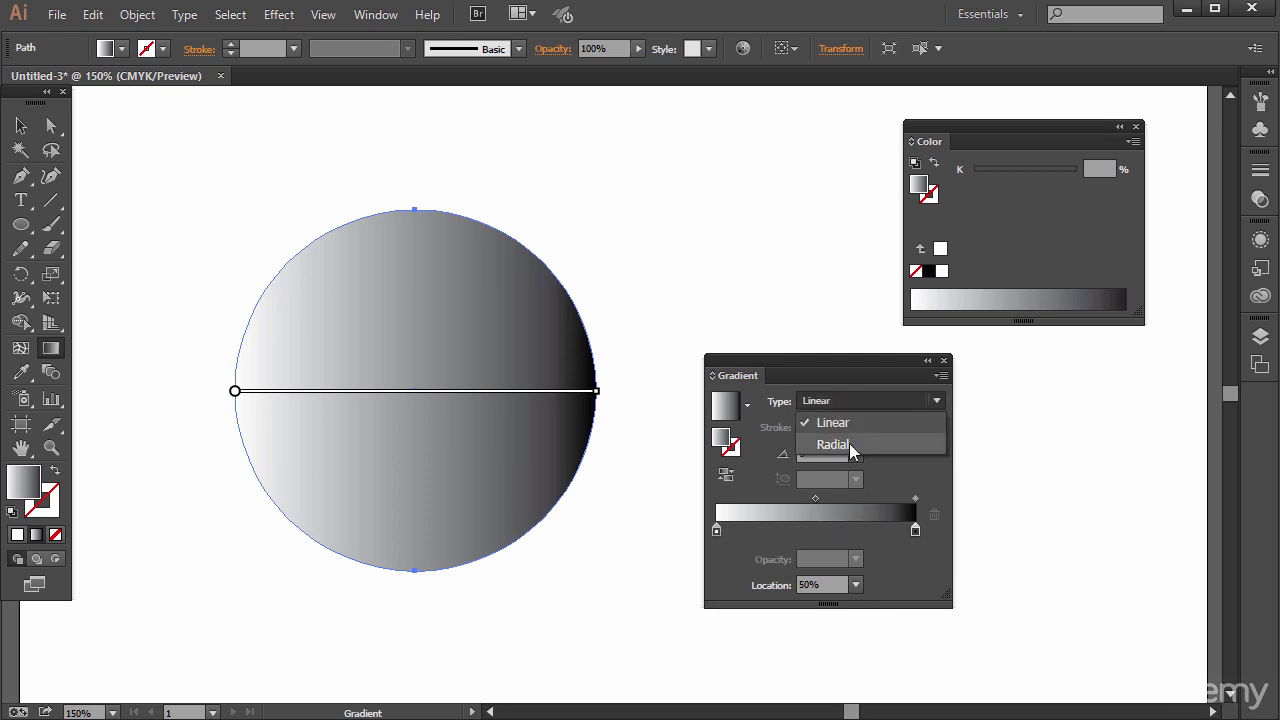
click(849, 443)
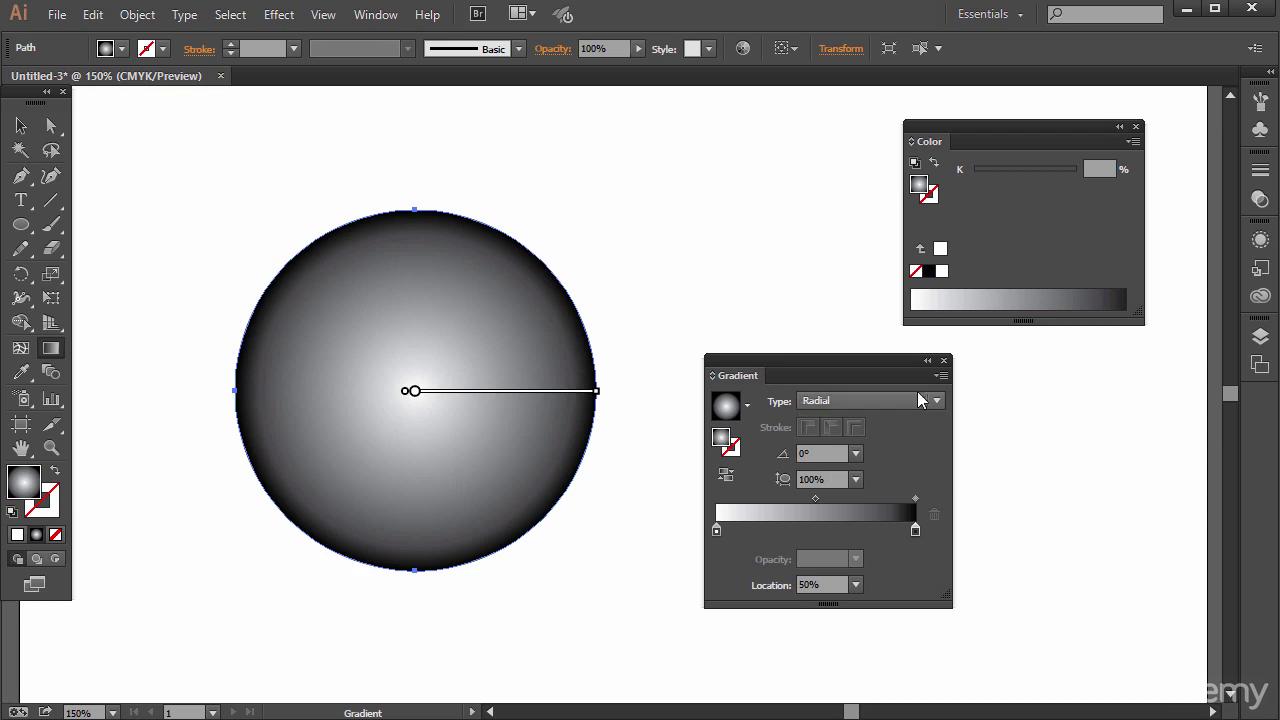
click(919, 399)
click(866, 415)
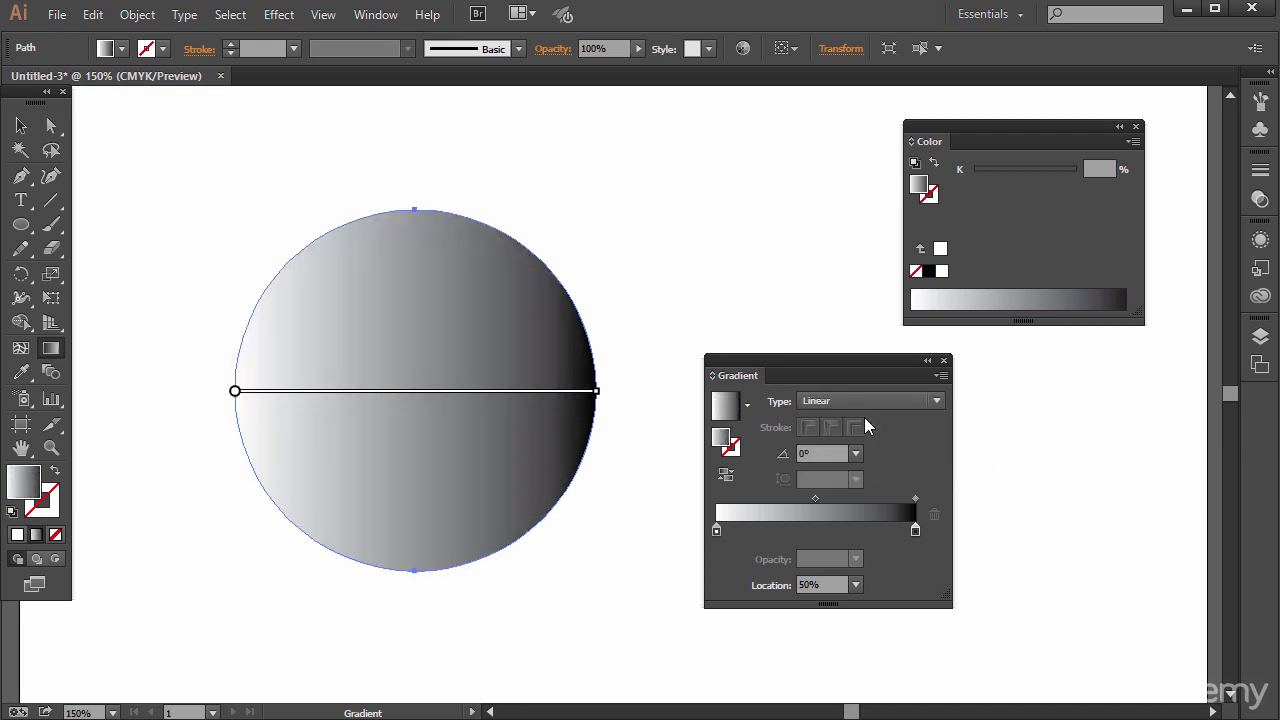
- Try a linear gradient angle of 120°, and set it to 180° to reverse the gradient's direction
click(856, 454)
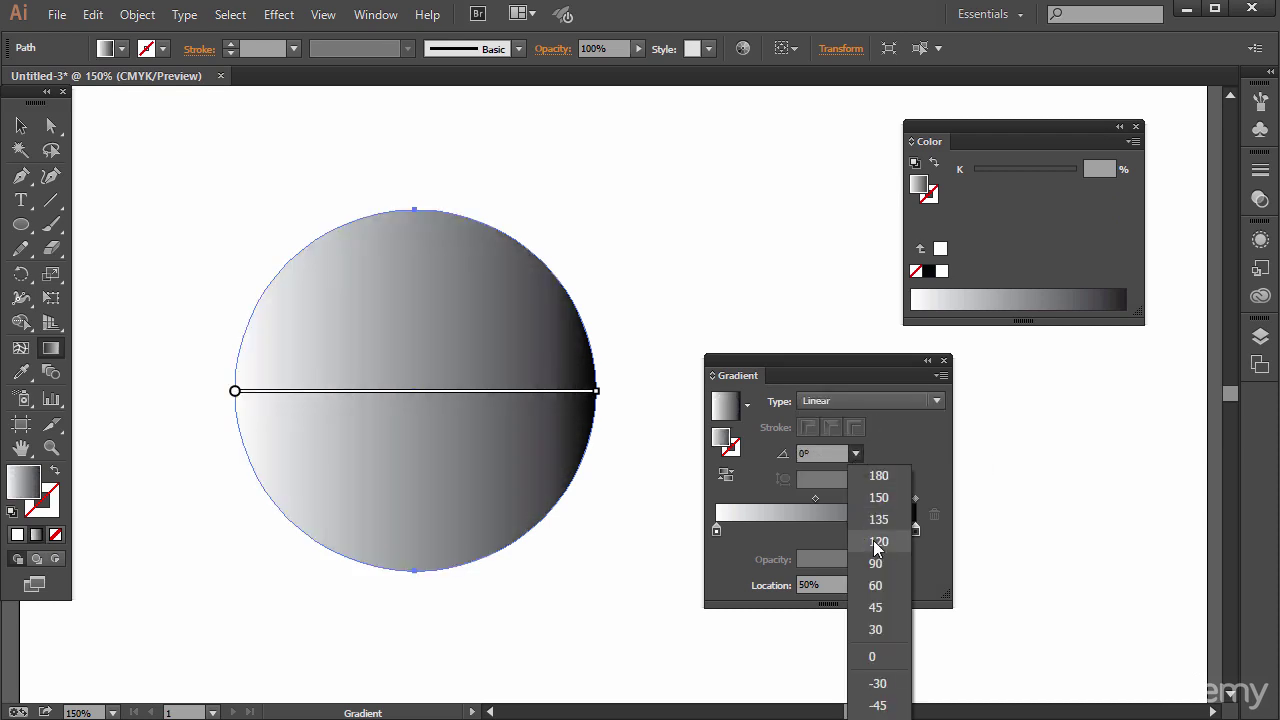
click(878, 542)
click(856, 454)
click(874, 476)
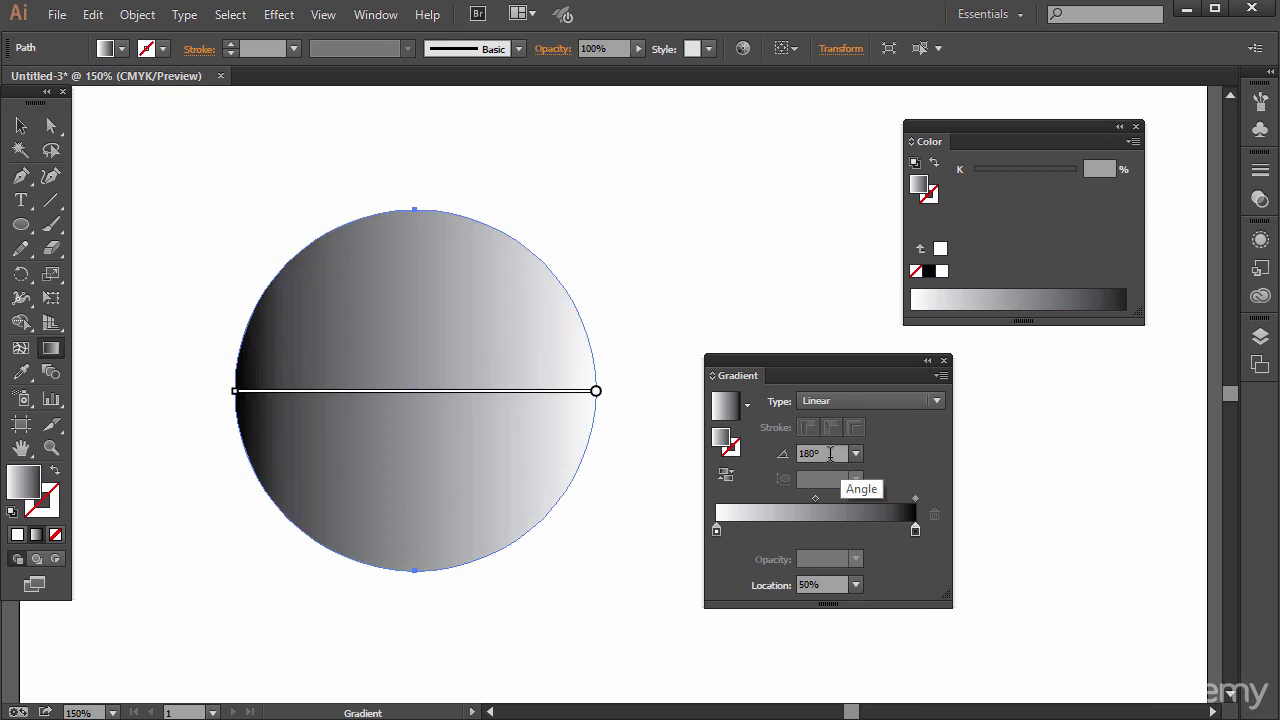
- Make the gradient Radial and try aspect ratios of 30% and 70% before setting it to 100%
click(842, 399)
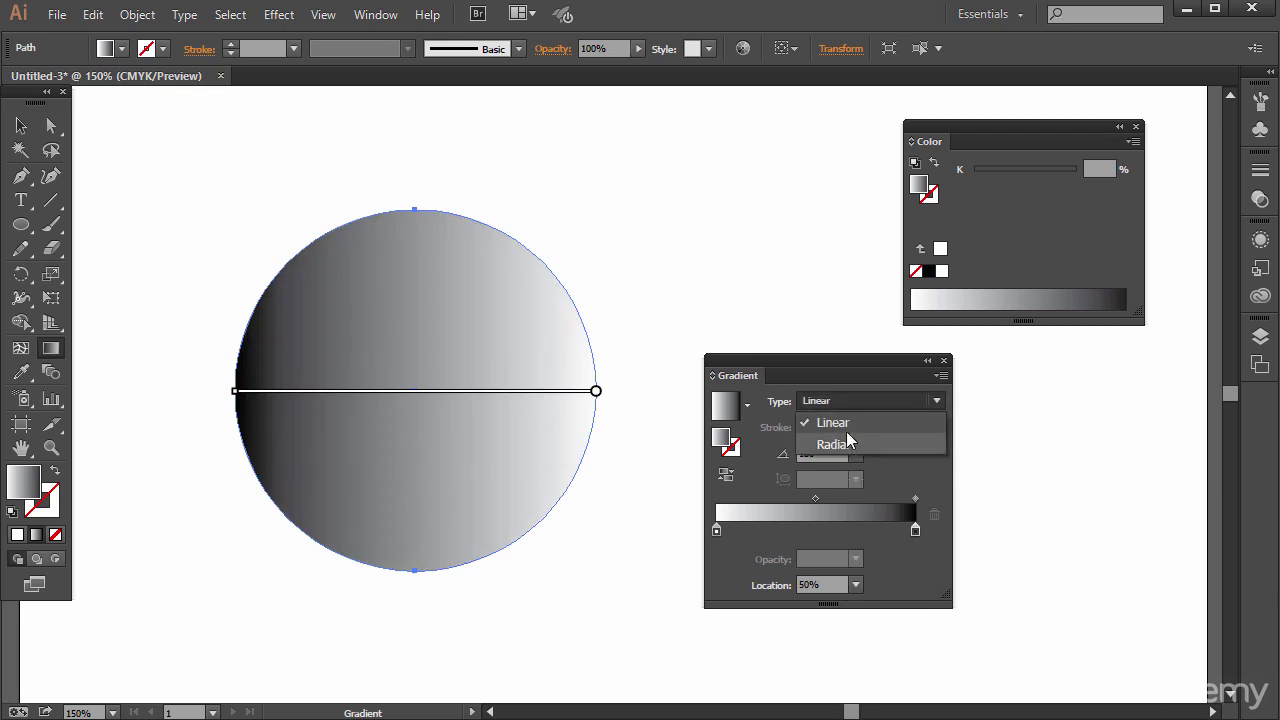
click(846, 436)
click(857, 477)
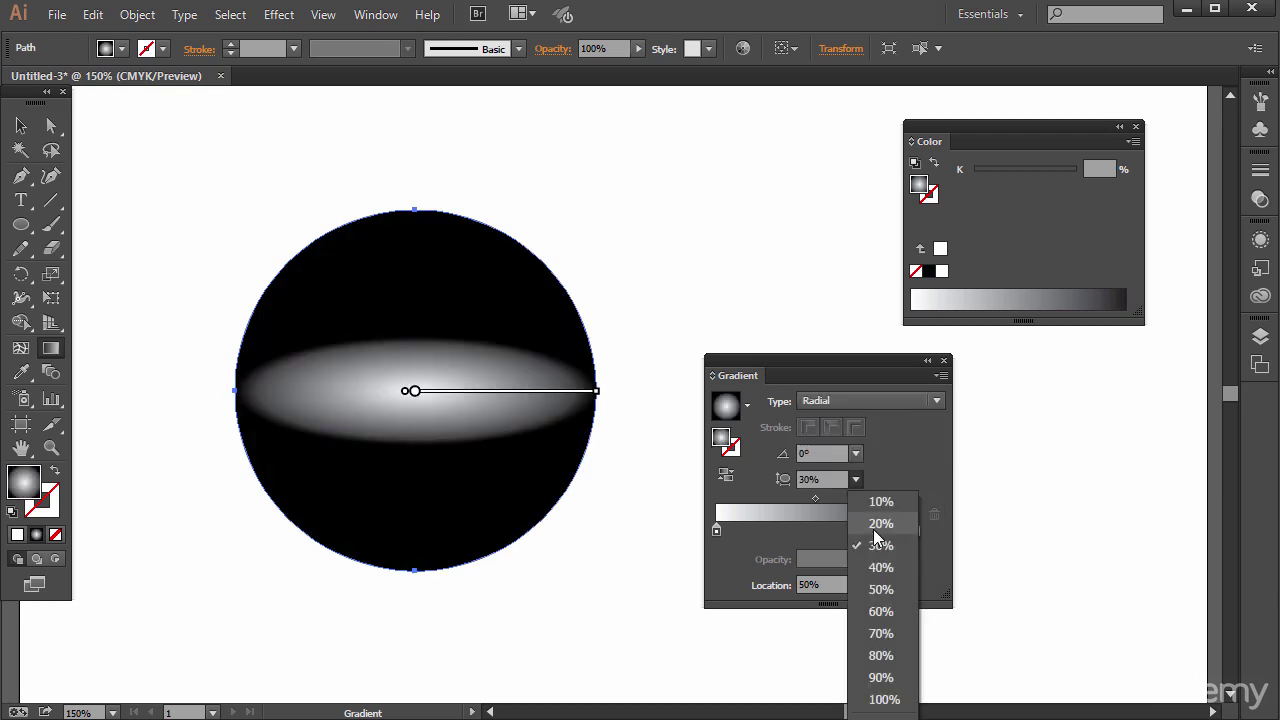
click(876, 633)
click(856, 479)
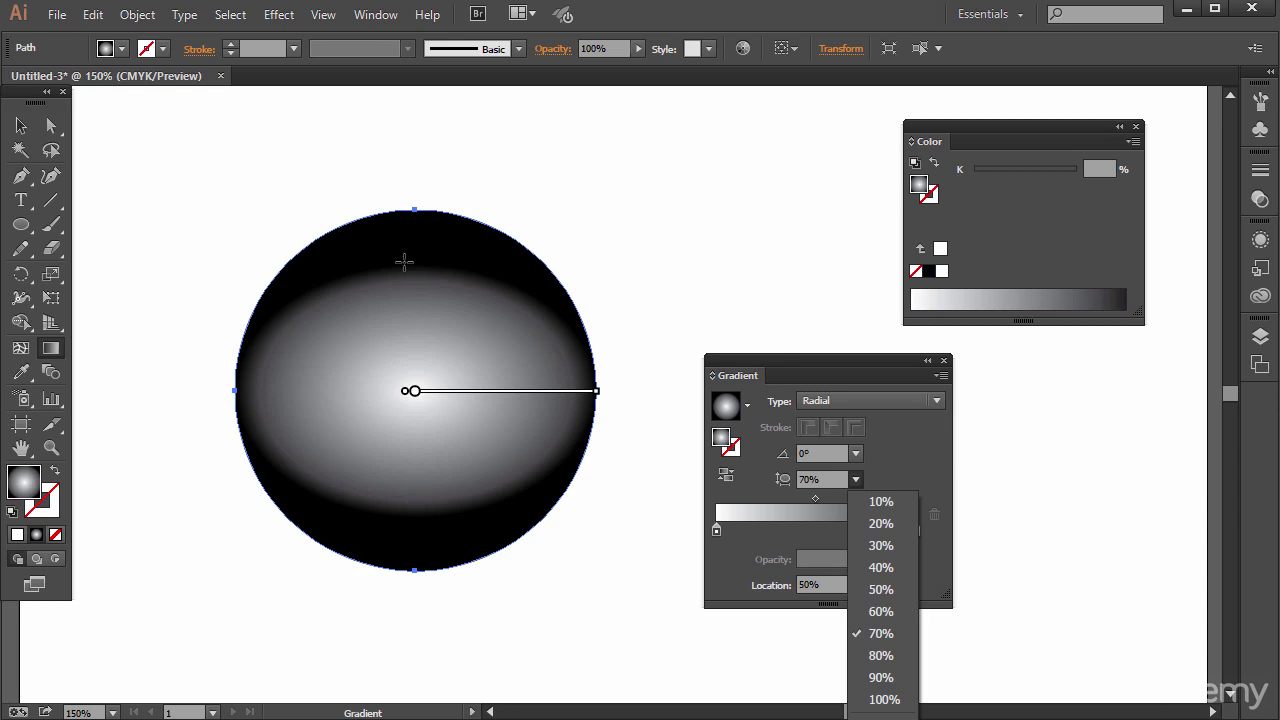
click(884, 697)
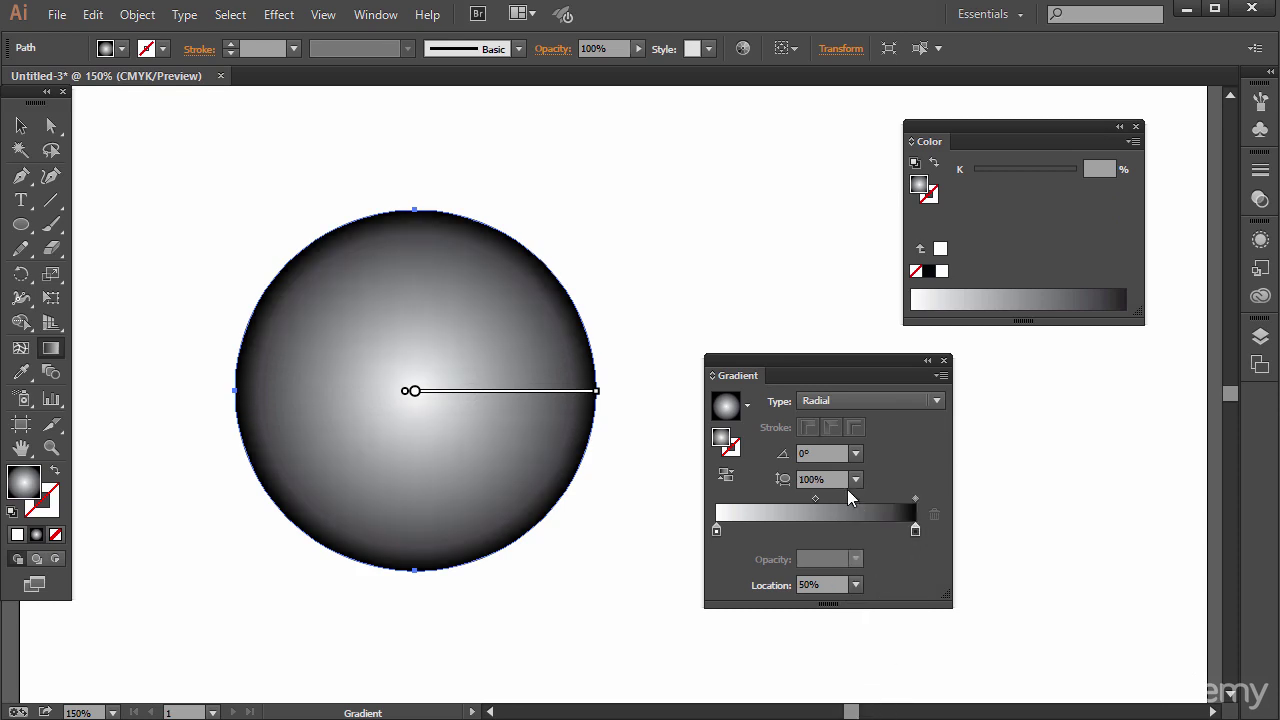
click(879, 400)
click(909, 400)
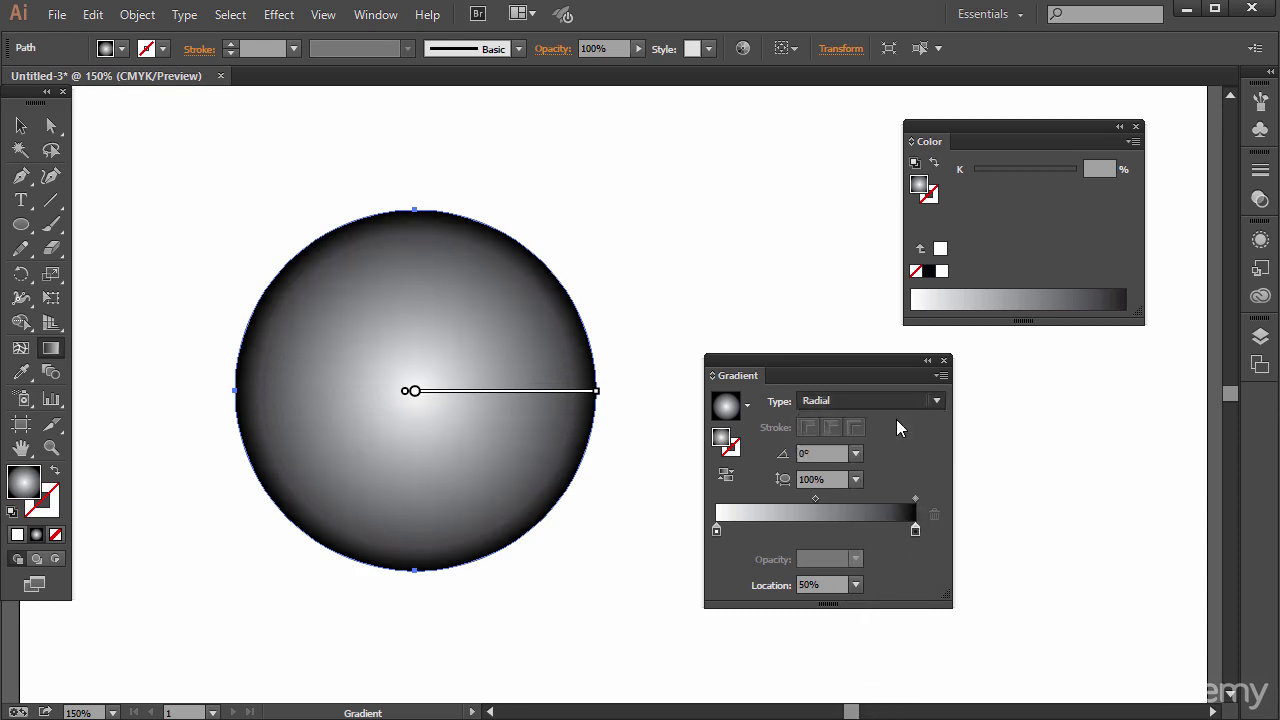
- Try the Orange, Yellow, Fading Sky and Super Soft Black Vignette gradient presets on the circle
click(747, 404)
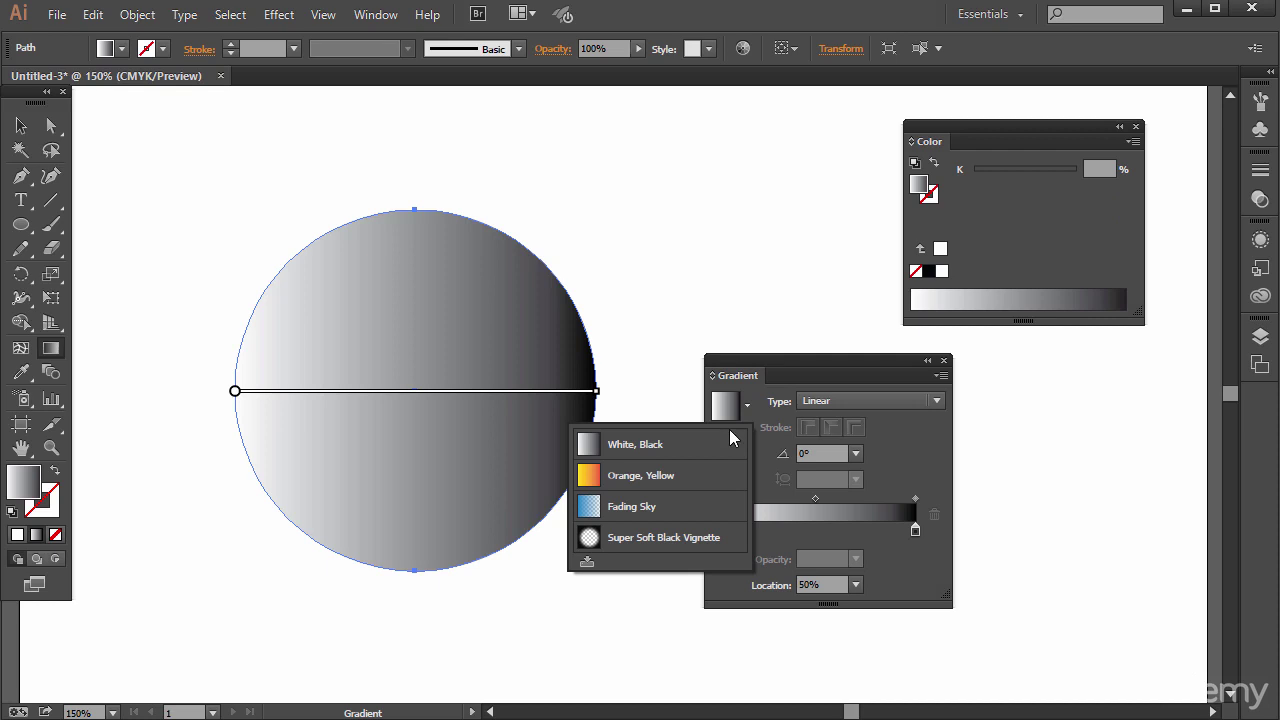
click(636, 483)
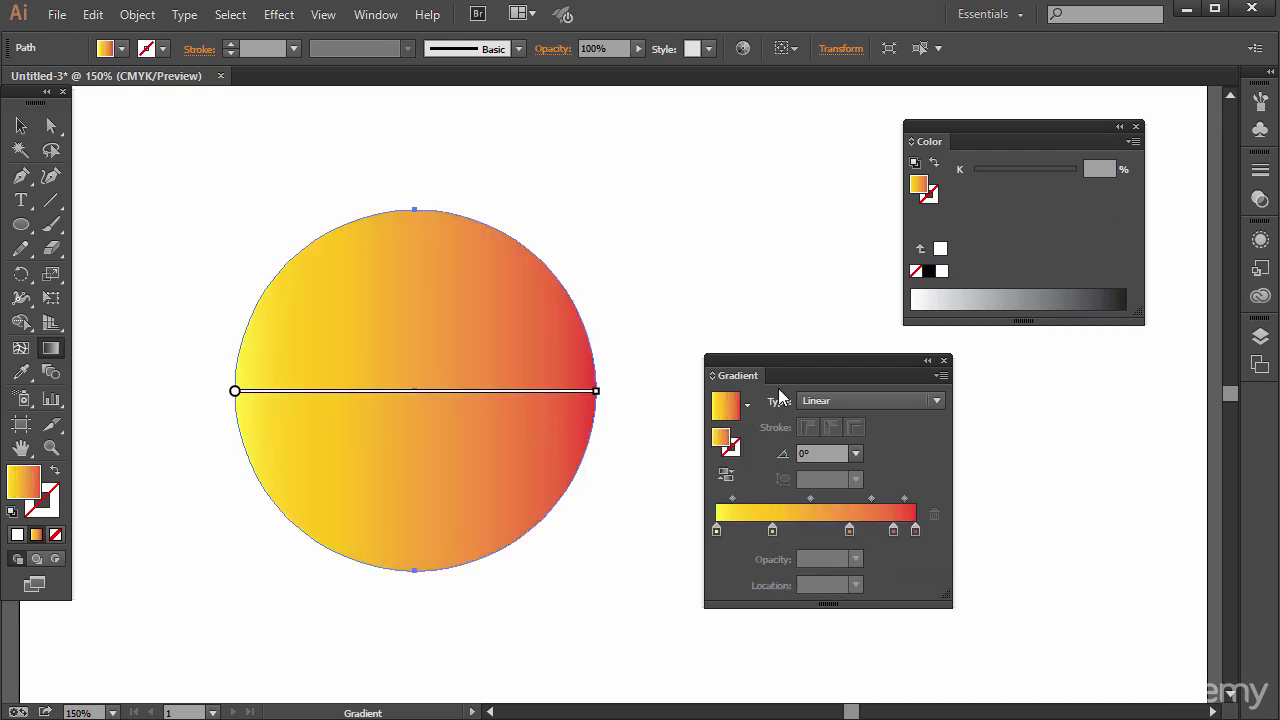
click(747, 405)
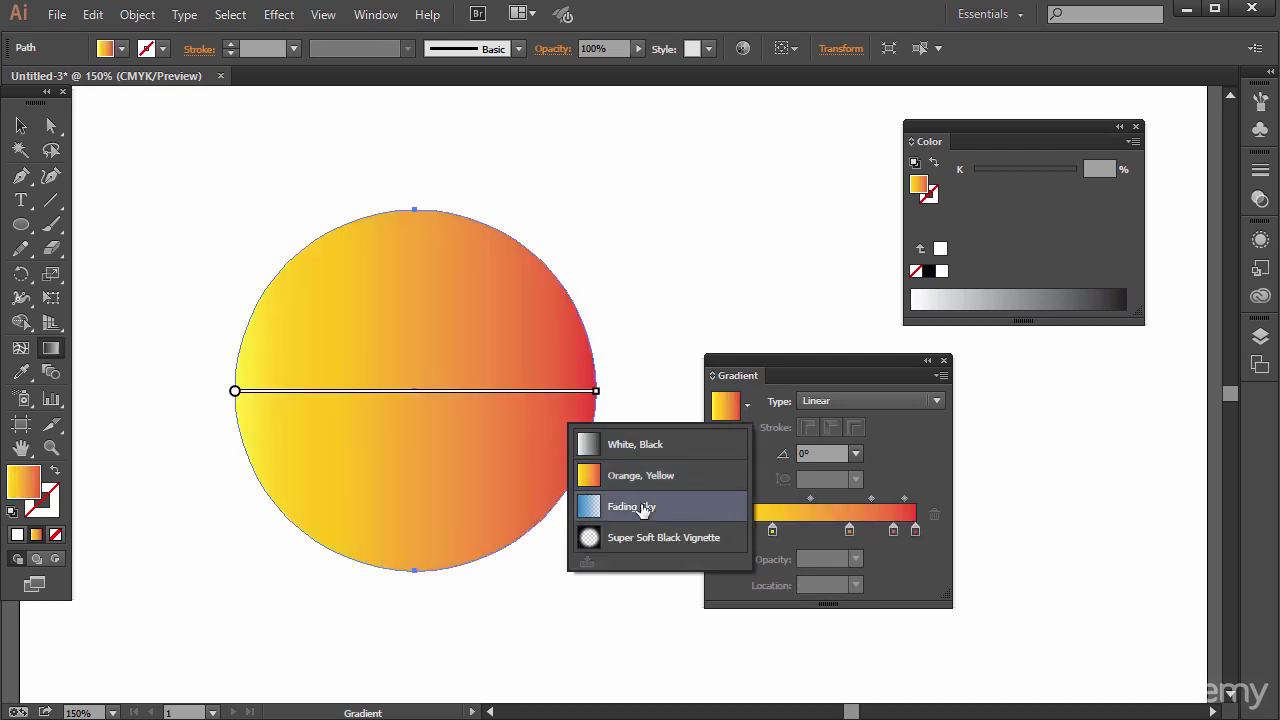
click(646, 506)
click(746, 406)
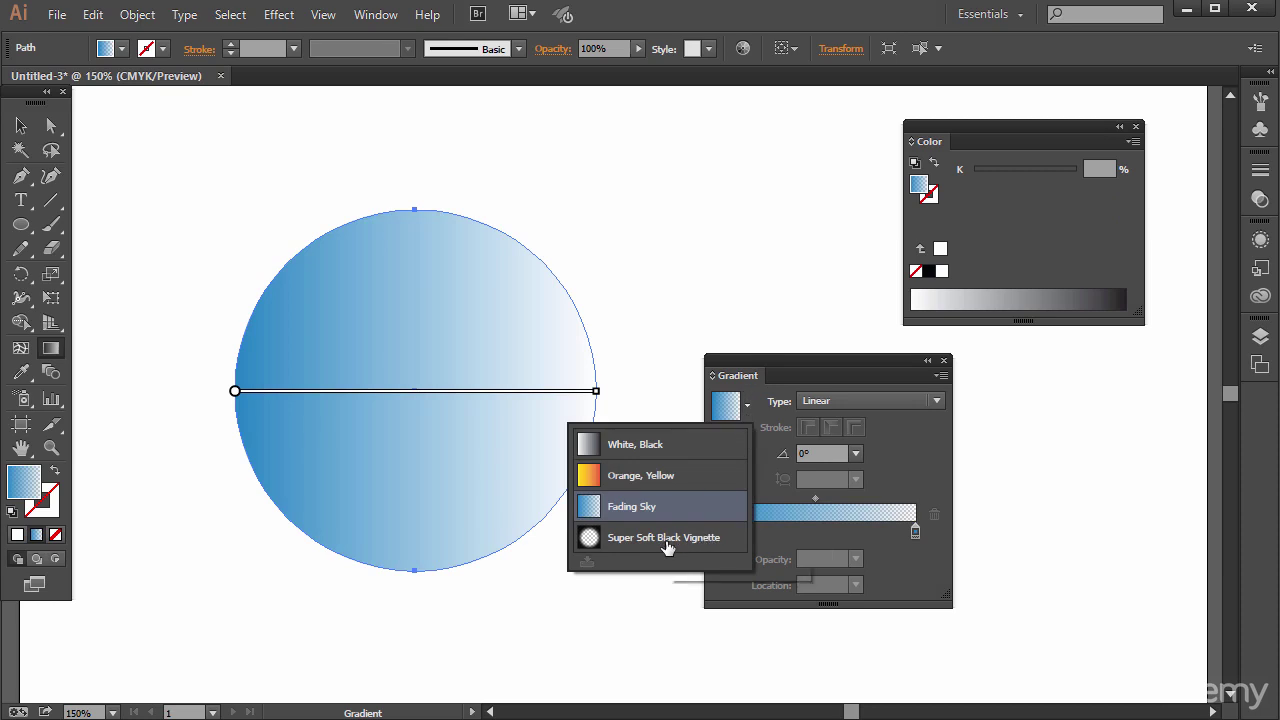
click(672, 533)
- Apply the White, Black gradient preset to the circle and switch the white stop's colour mode to RGB and back to CMYK
click(747, 405)
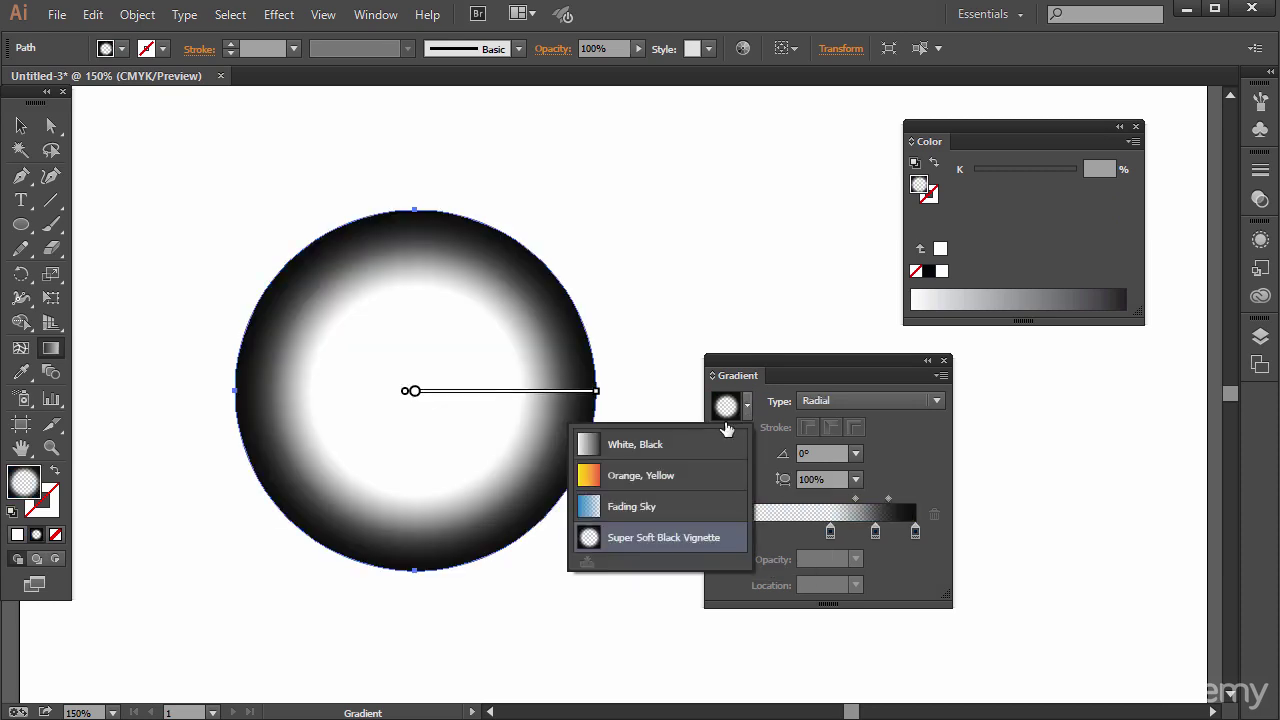
click(668, 443)
double_click(716, 530)
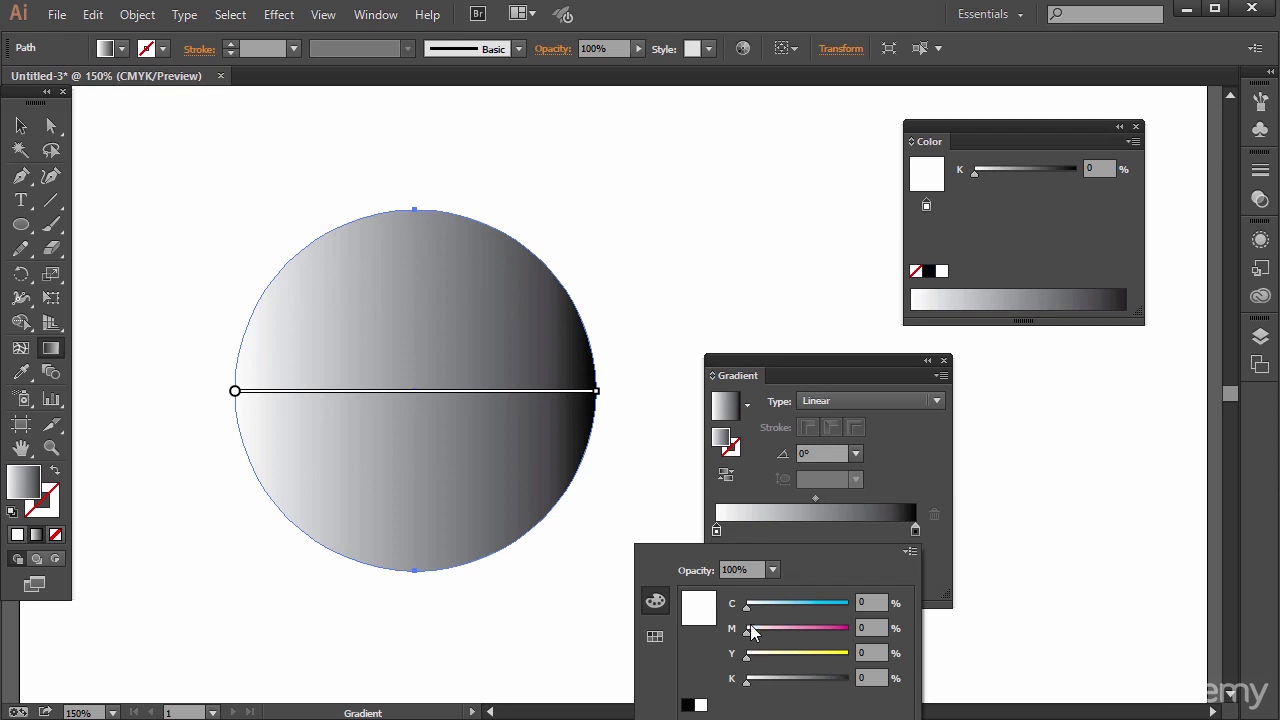
click(910, 551)
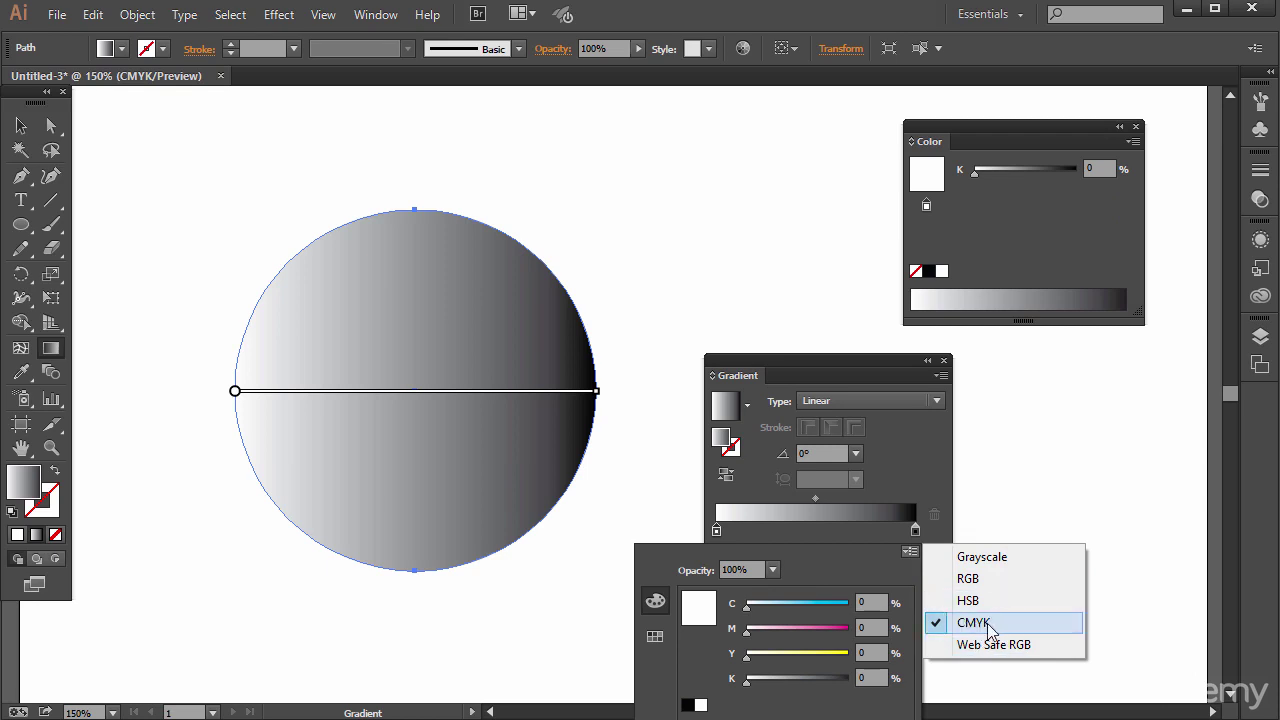
click(985, 579)
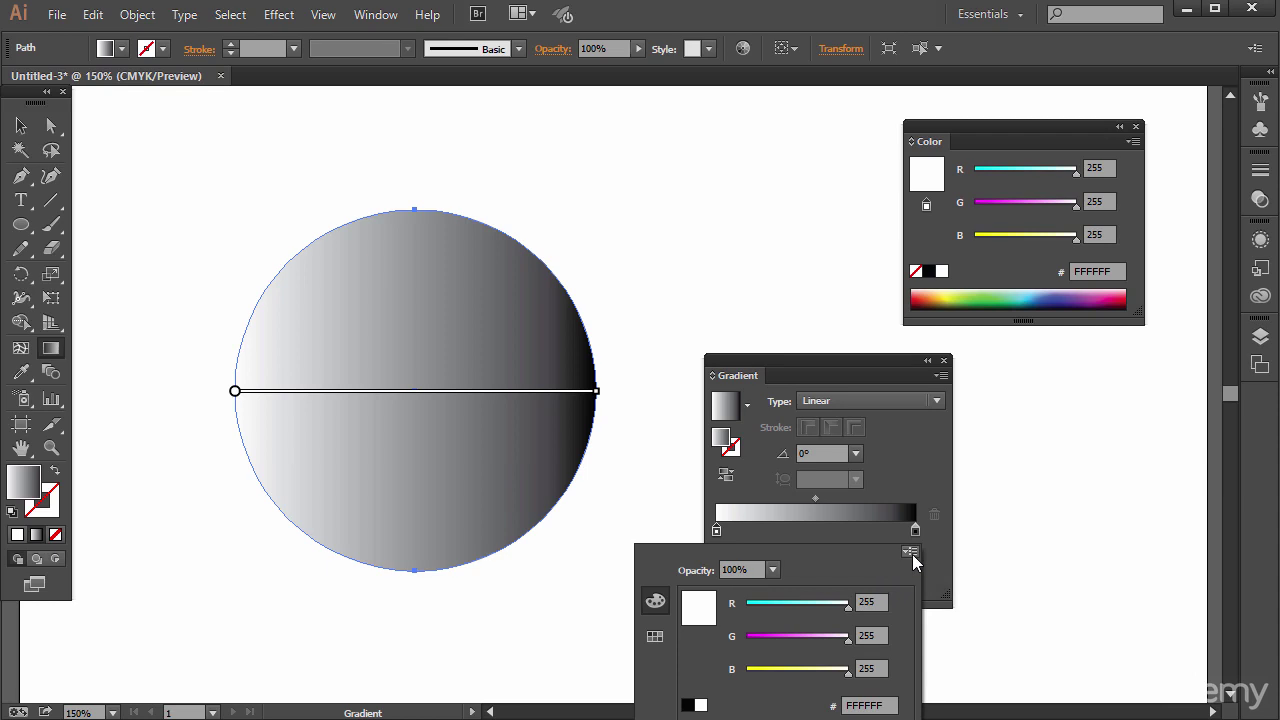
click(910, 551)
click(980, 621)
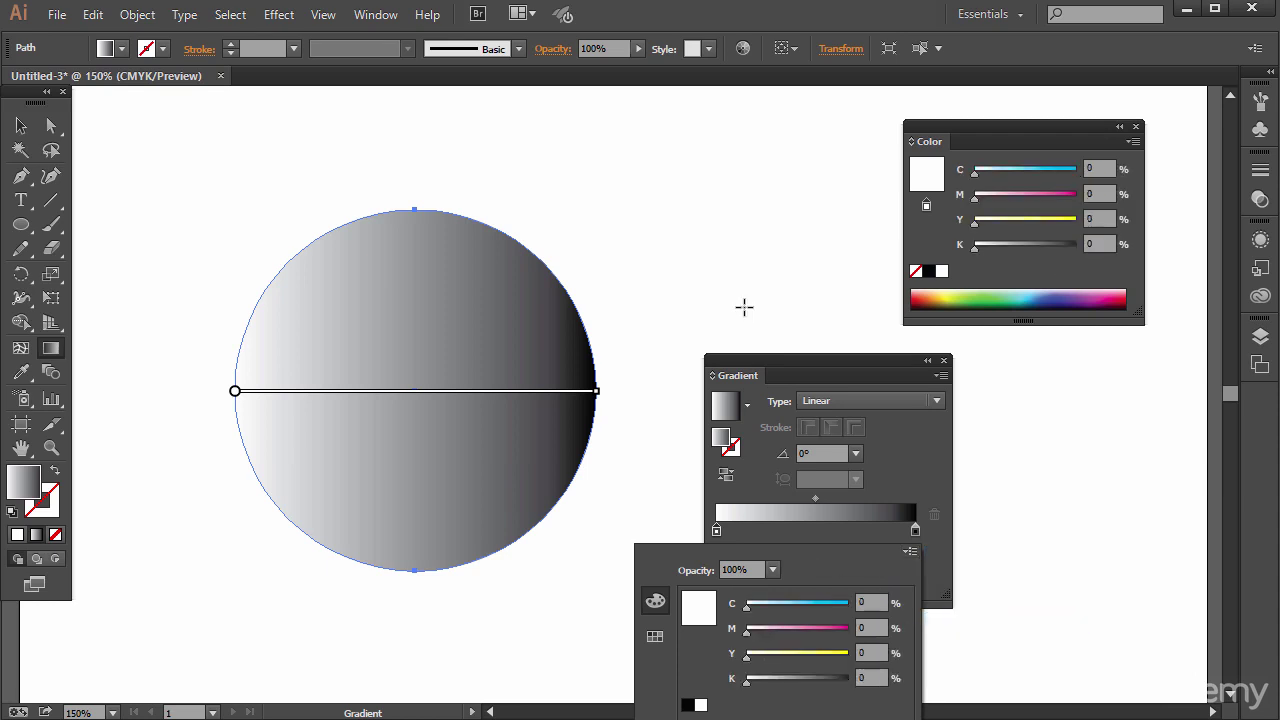
- Try pink (C 21%, M 62%) on the gradient's white stop before making it blue with C 72.55% and M 25.49%
click(748, 365)
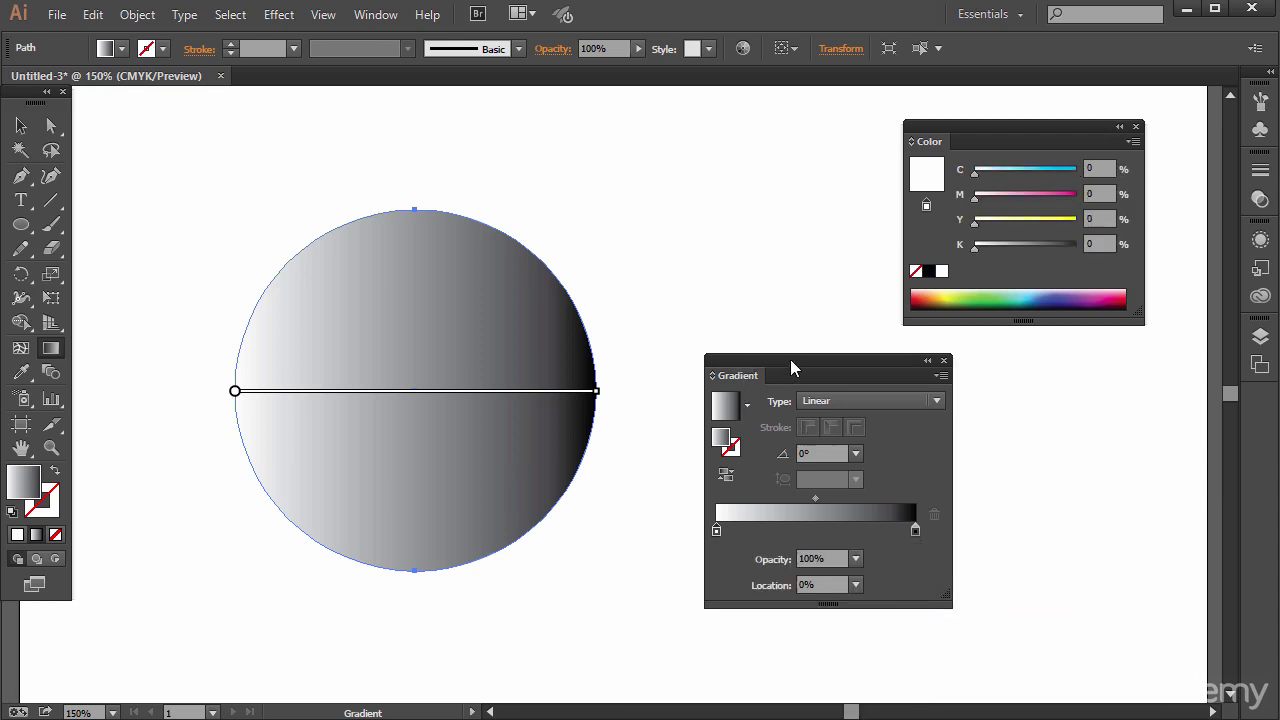
drag(791, 362, 786, 126)
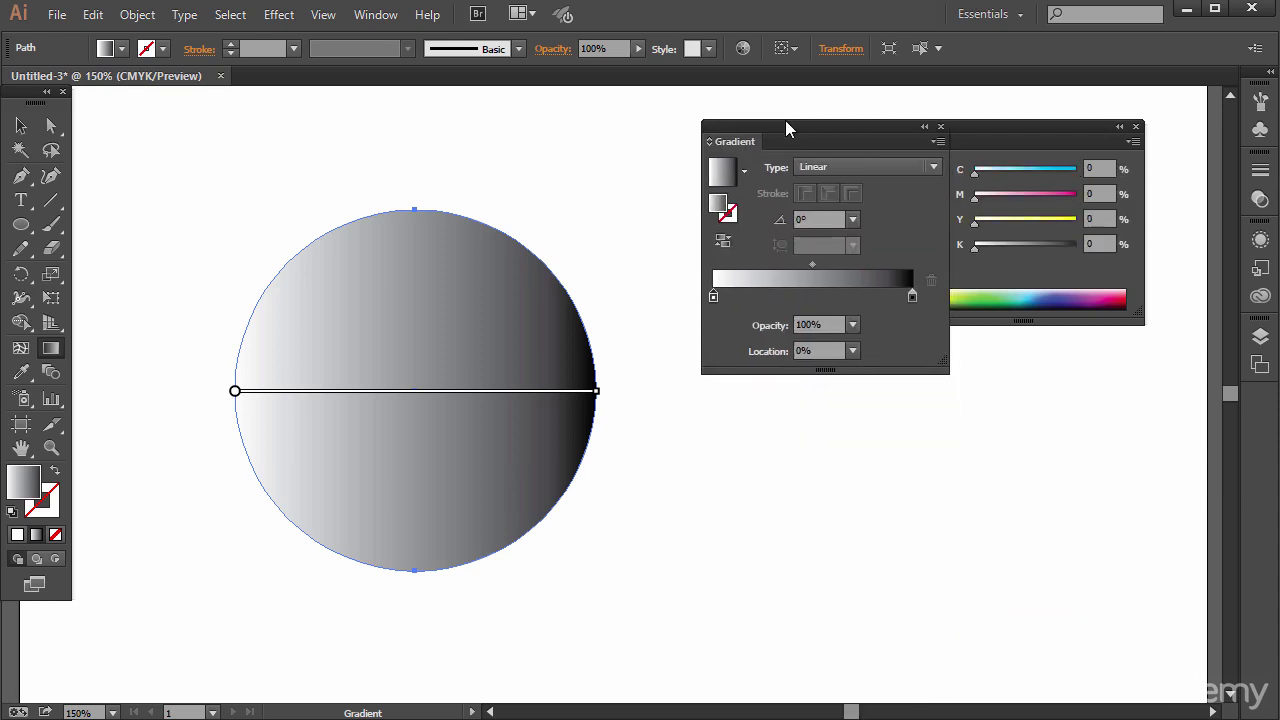
double_click(711, 296)
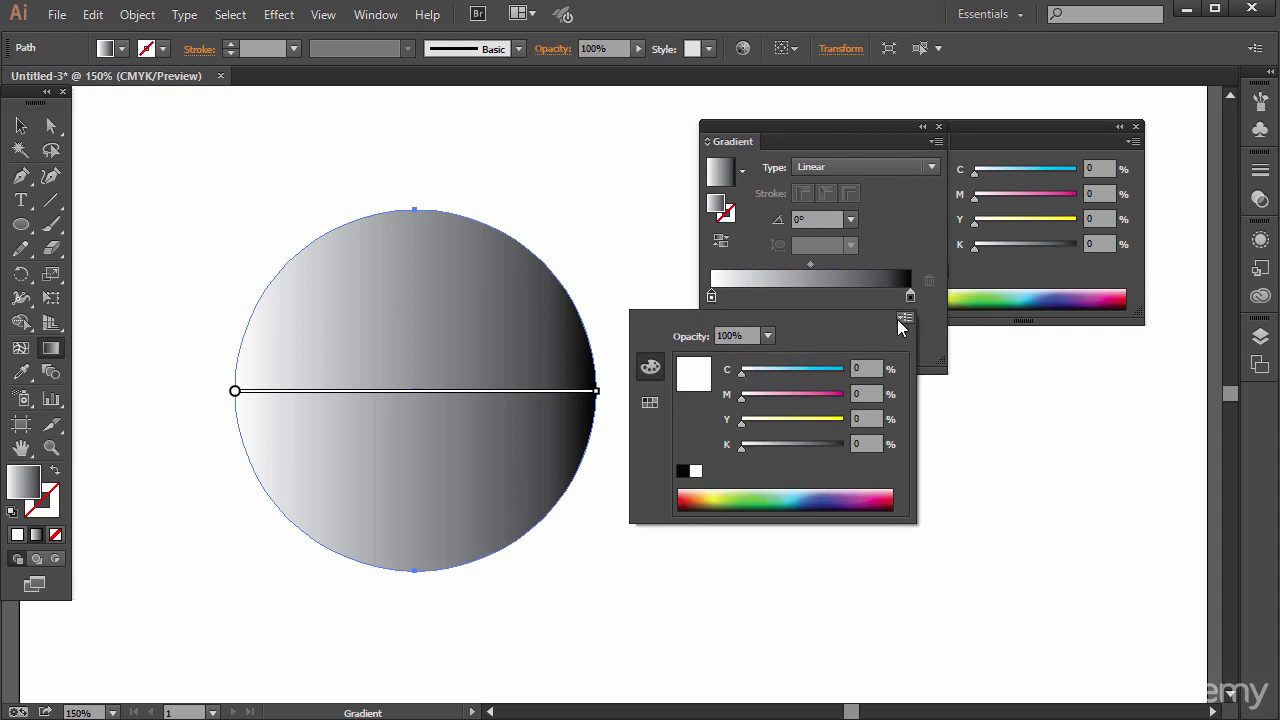
drag(749, 405, 806, 402)
click(743, 377)
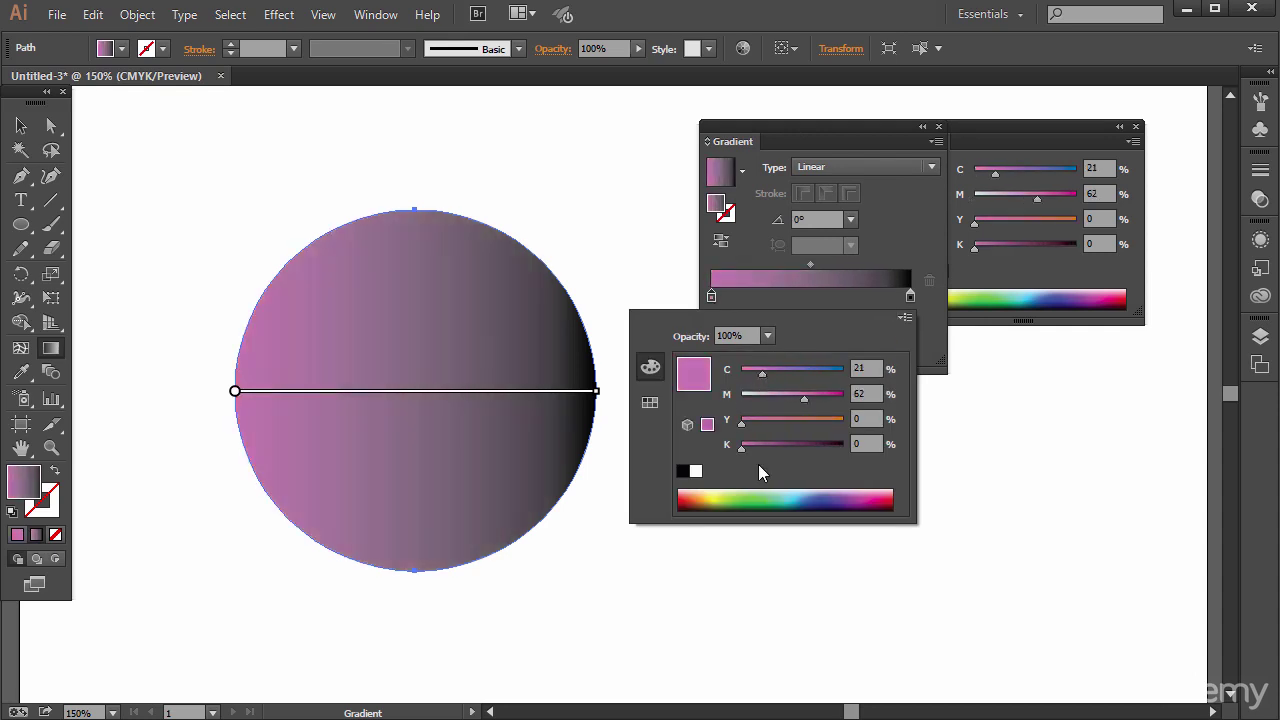
drag(750, 494, 802, 492)
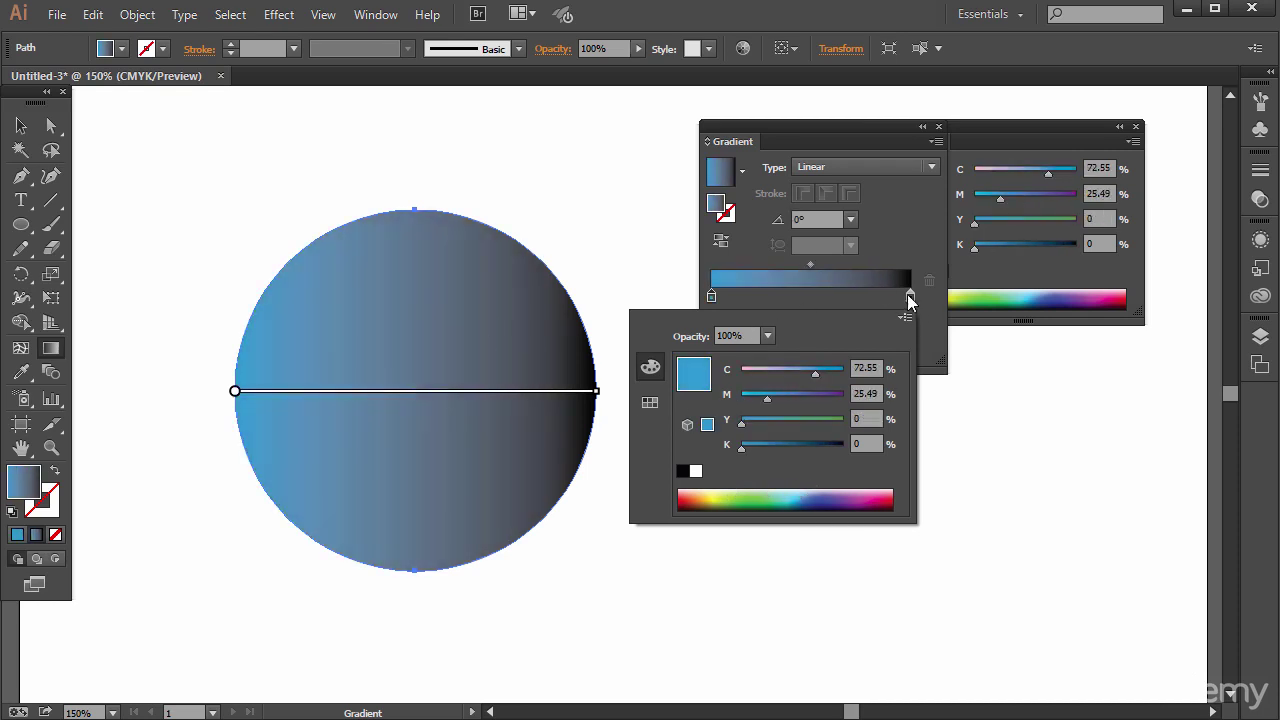
- Recolour the gradient's black end stop to light green with C 47.06%, M 0%, Y 23.92% and K 0%
click(908, 296)
double_click(910, 297)
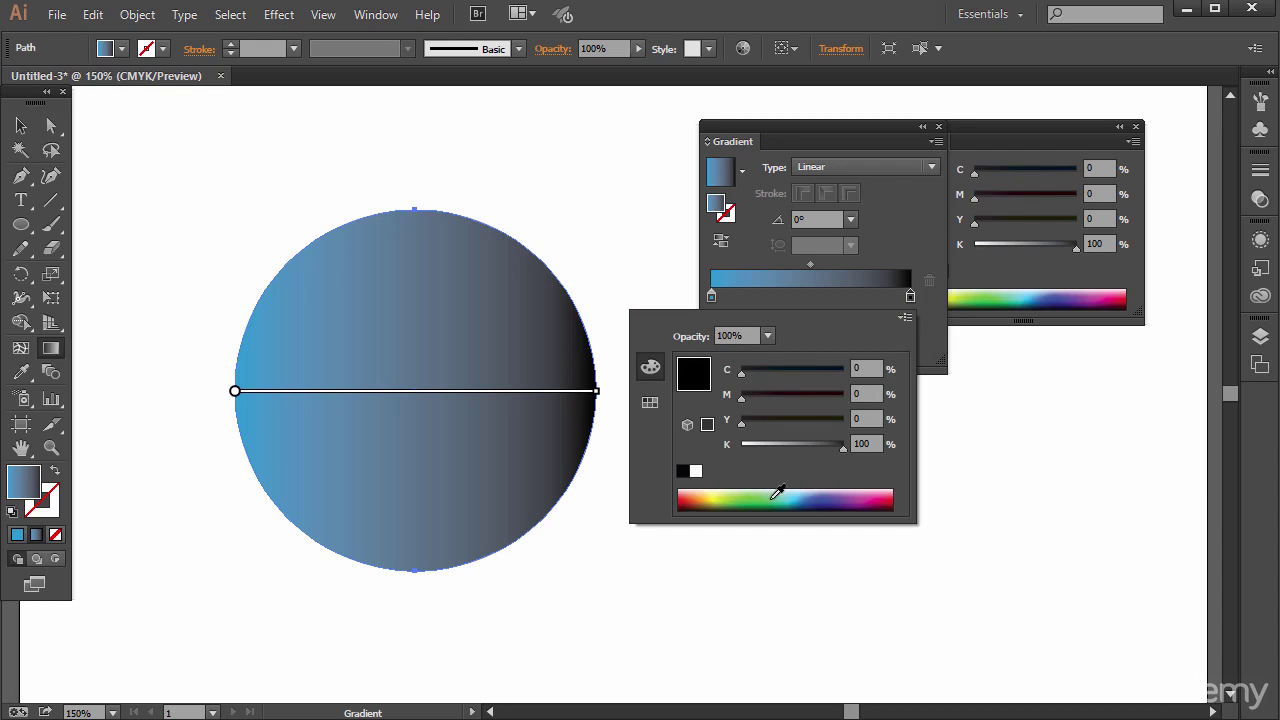
drag(777, 491, 787, 487)
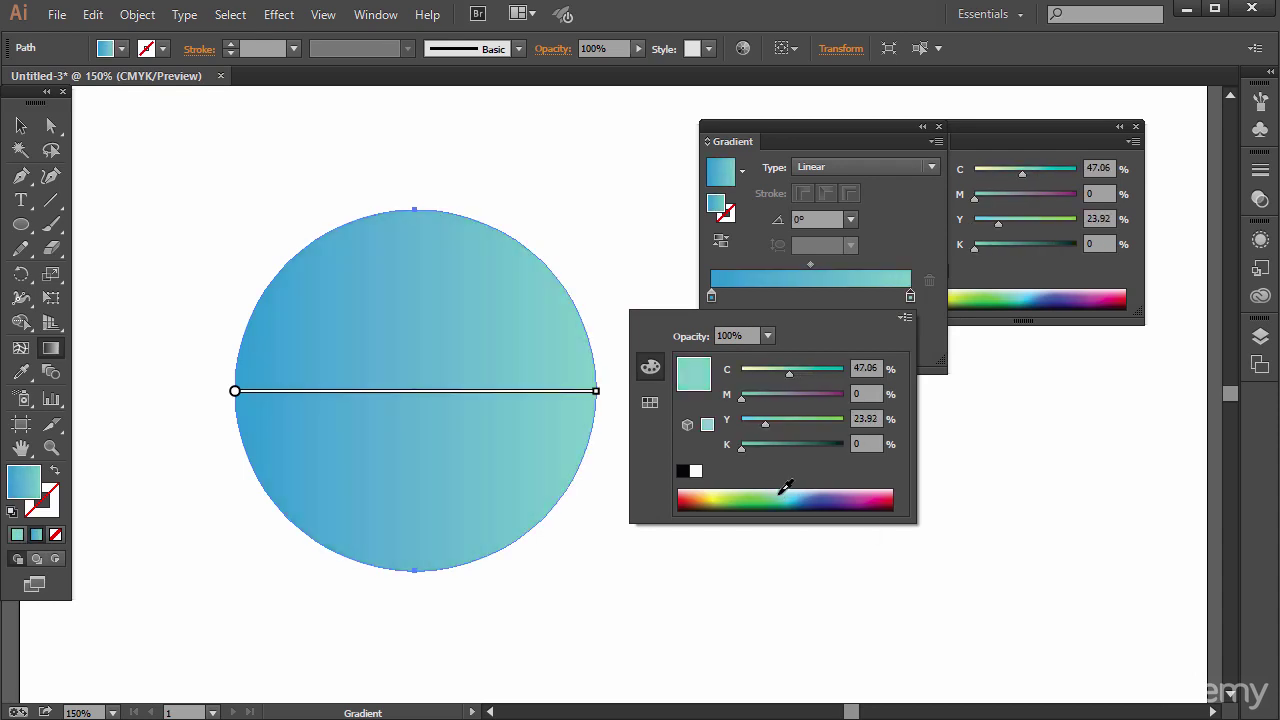
key(Escape)
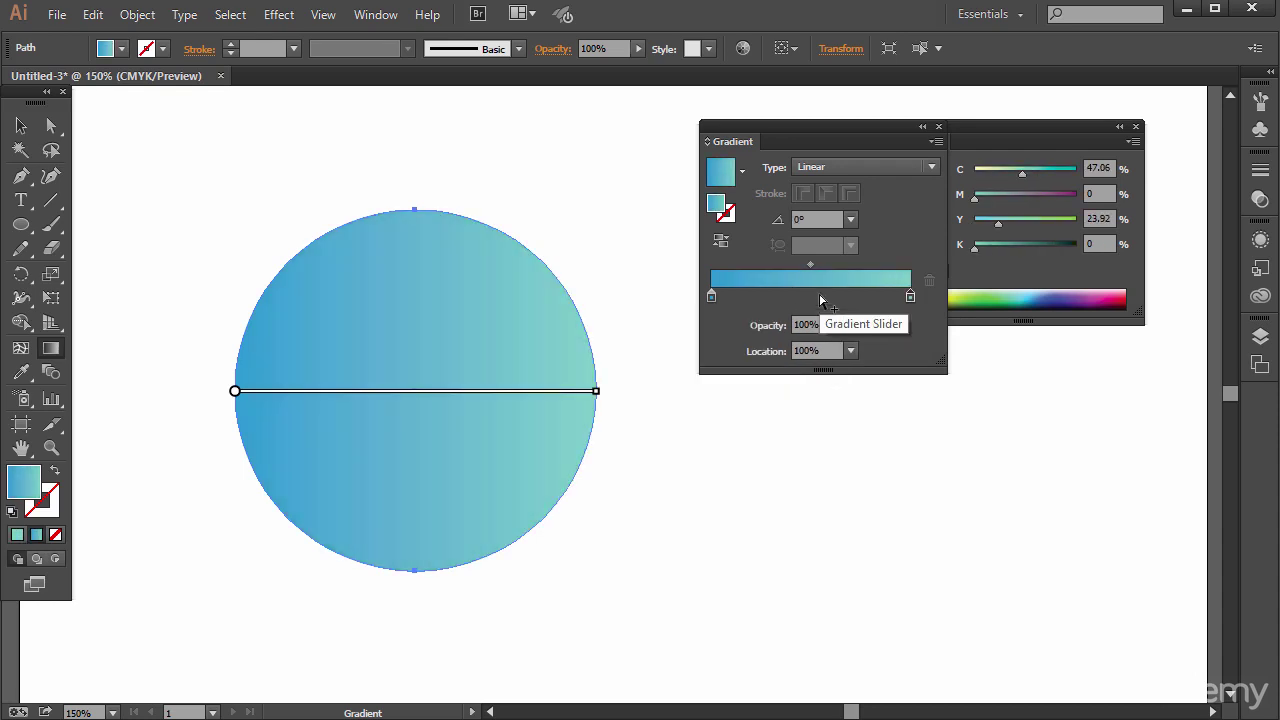
- Try adding a middle stop at a location of about 50% with a different colour, and undo the changes
click(812, 297)
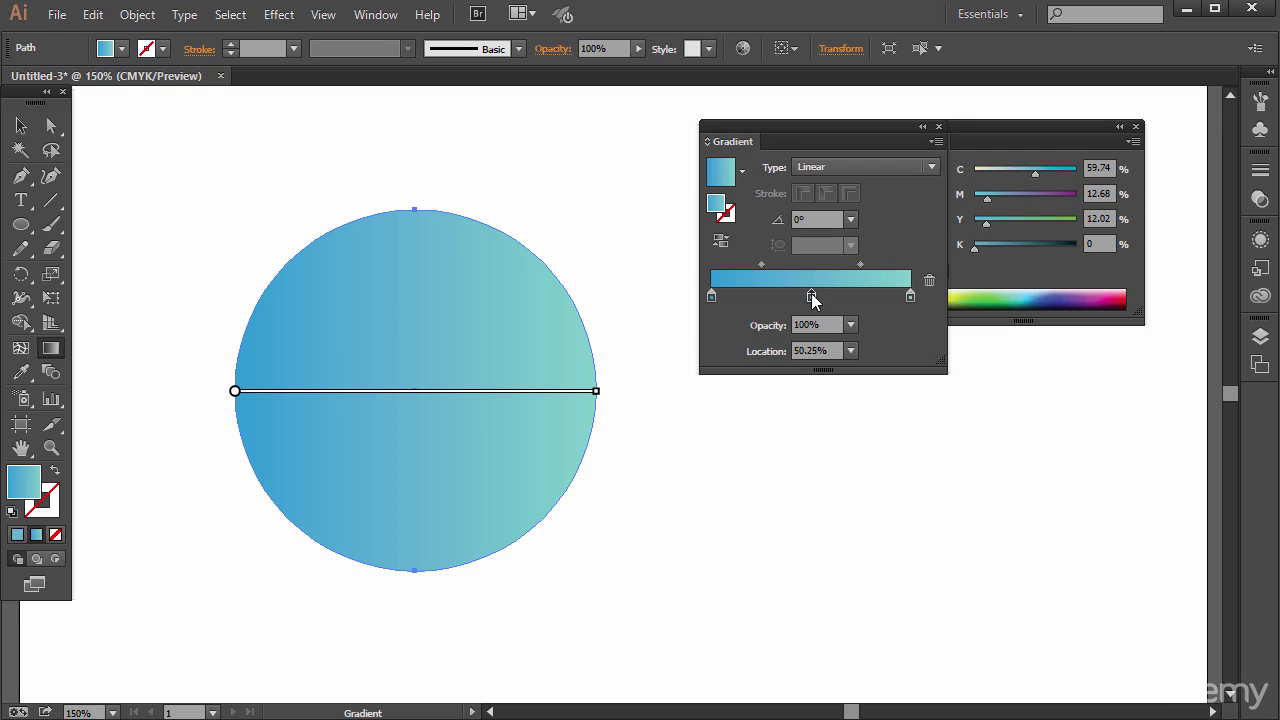
double_click(812, 297)
drag(795, 396, 807, 396)
key(ctrl+z)
key(ctrl+z)
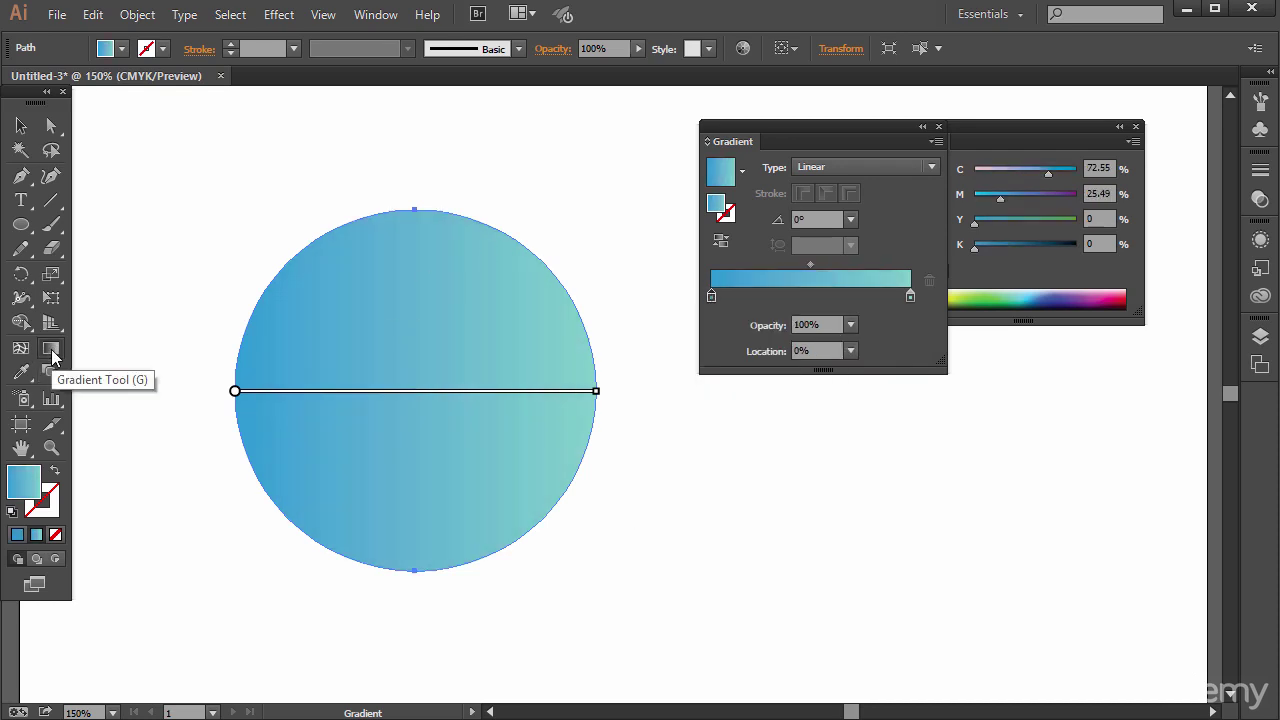
- Try several diagonal gradient directions across the circle with the Gradient tool, including about -36.7°, -146.8° and 30.9°
mouse_move(246, 256)
mouse_down()
mouse_move(577, 523)
mouse_move(720, 609)
mouse_move(654, 503)
mouse_move(592, 506)
mouse_move(692, 595)
mouse_up()
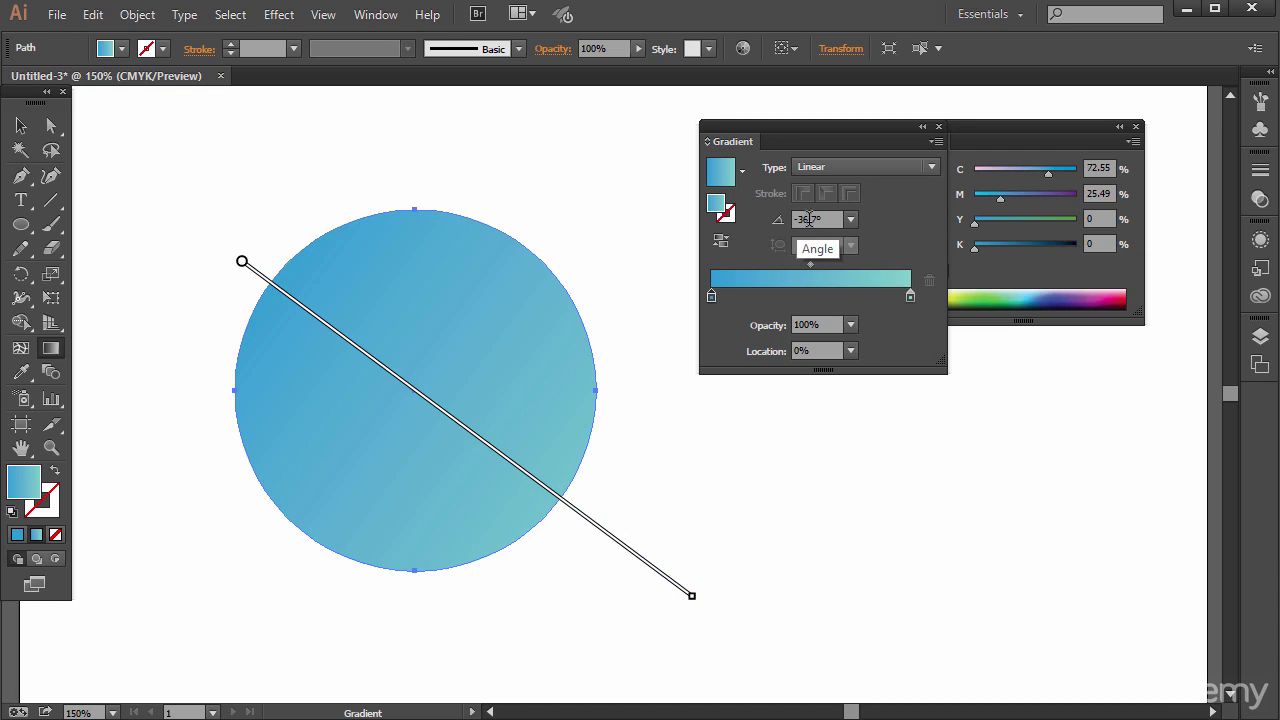
drag(636, 246, 174, 547)
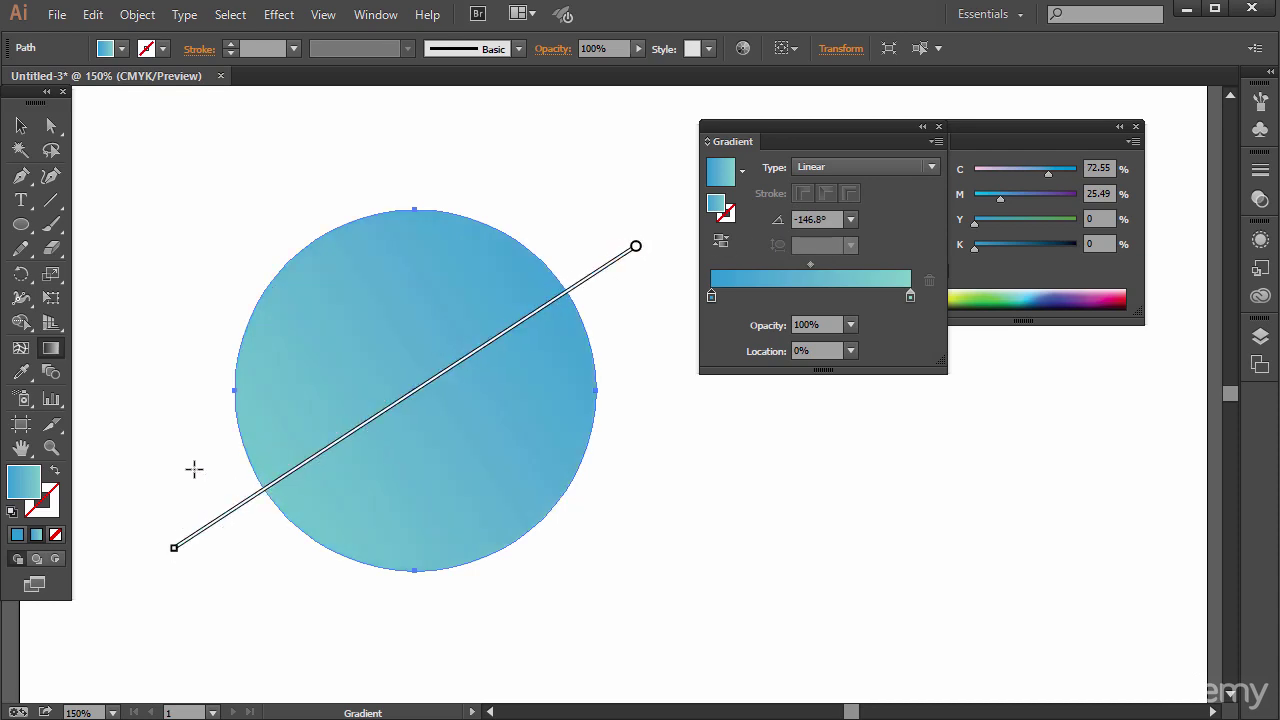
drag(180, 250, 651, 526)
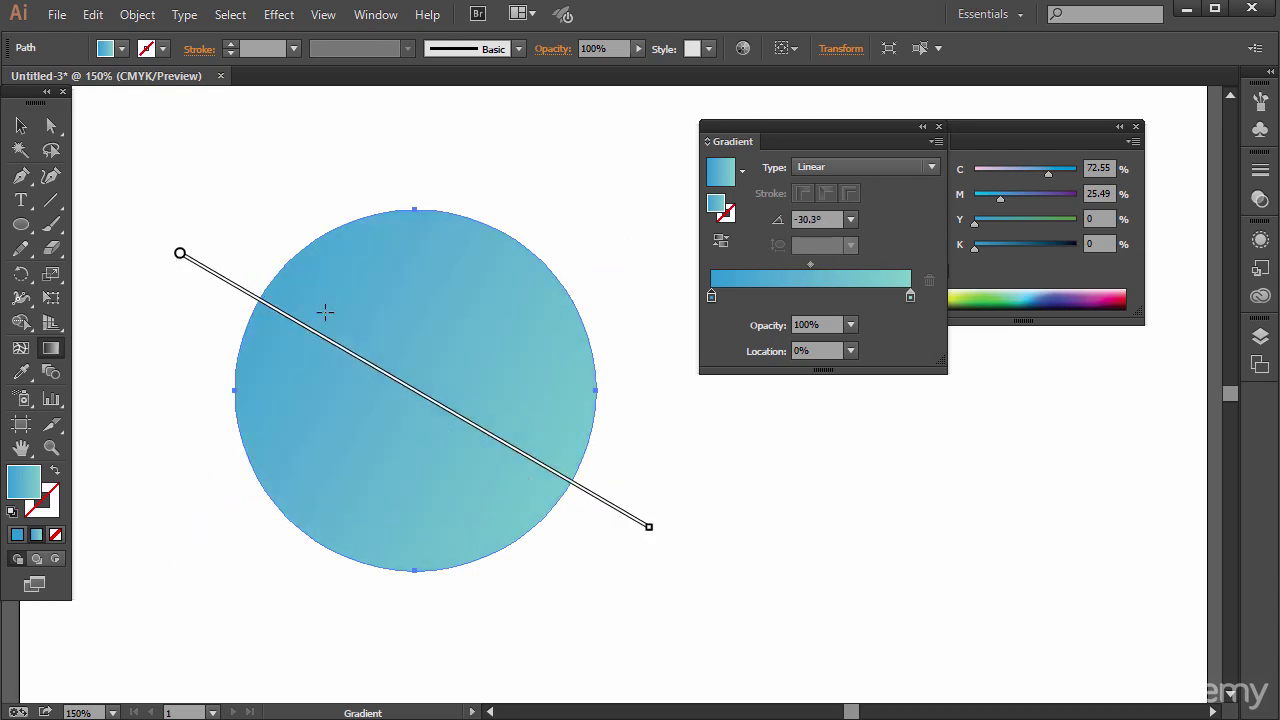
mouse_move(232, 274)
mouse_down()
mouse_move(655, 510)
mouse_move(632, 526)
mouse_up()
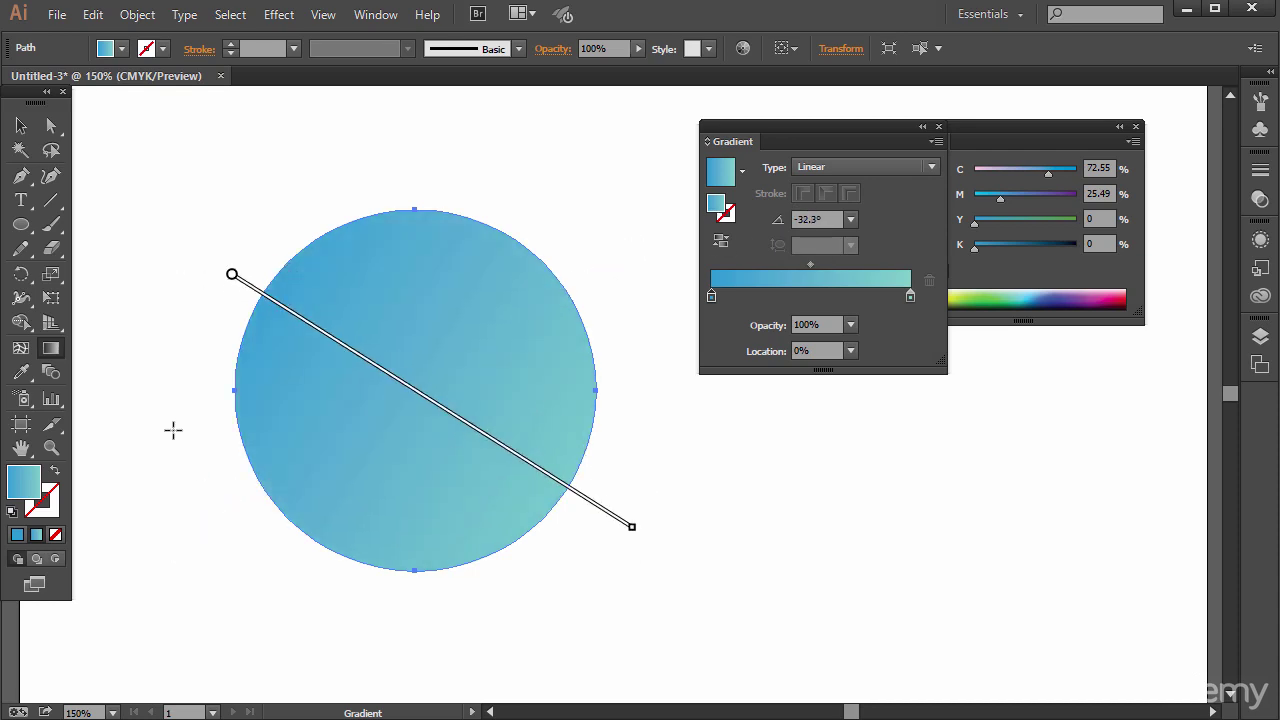
drag(176, 533, 630, 262)
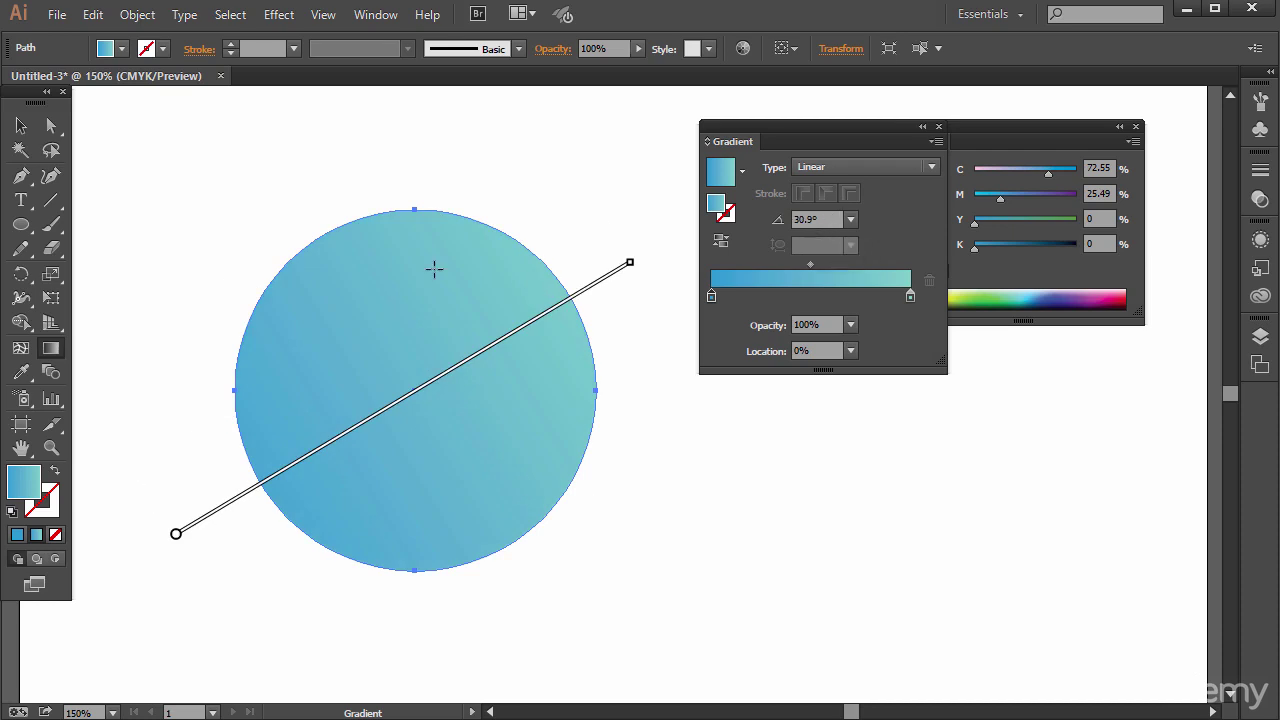
- Redraw the circle's gradient with the Gradient tool horizontally and vertically in both directions, extending beyond the circle's edges
drag(161, 390, 690, 505)
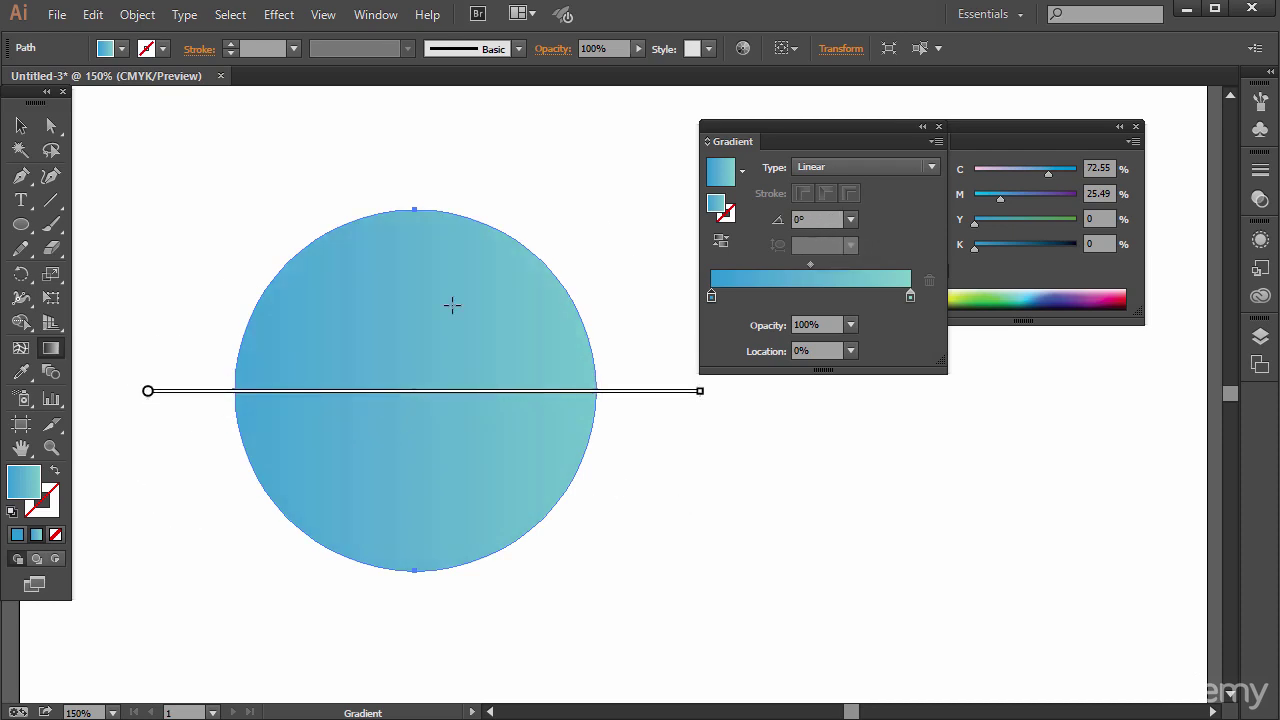
drag(132, 414, 712, 450)
drag(415, 164, 416, 644)
drag(674, 397, 157, 457)
drag(404, 610, 384, 147)
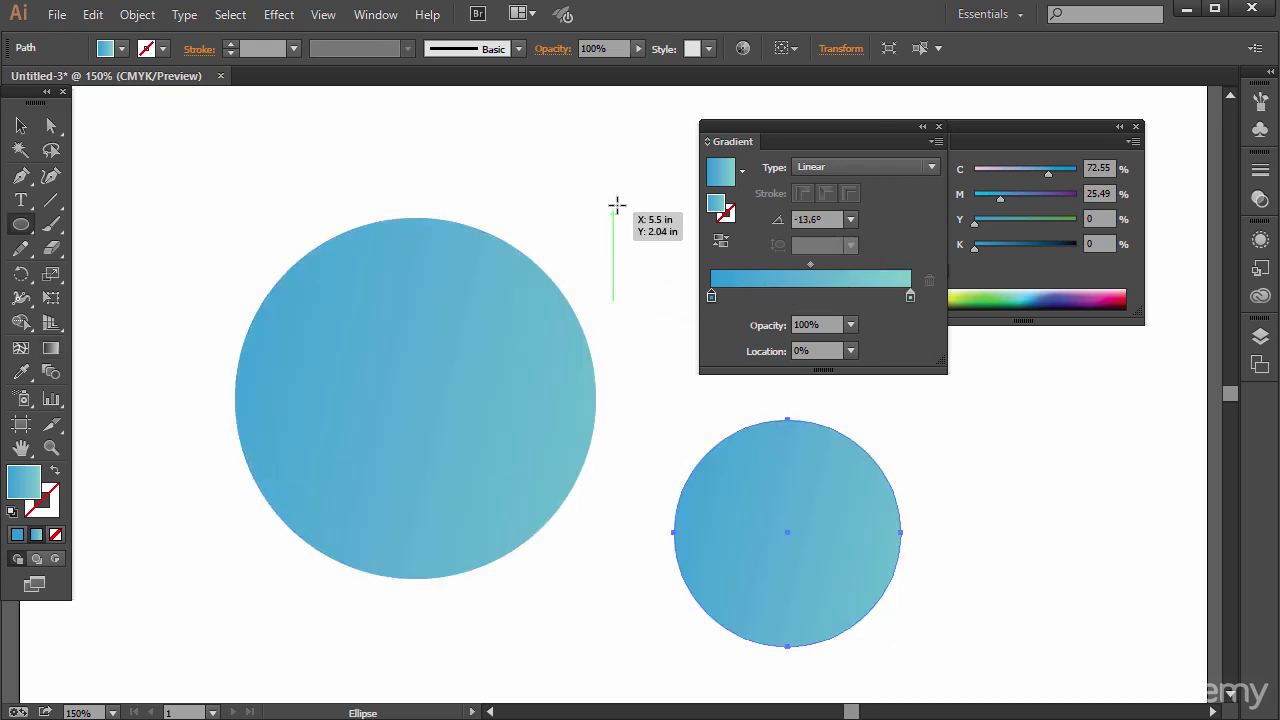
- Draw two more gradient-filled circles, one above the existing small circle and one to its right
mouse_move(614, 206)
mouse_down()
mouse_move(760, 380)
mouse_move(804, 392)
mouse_up()
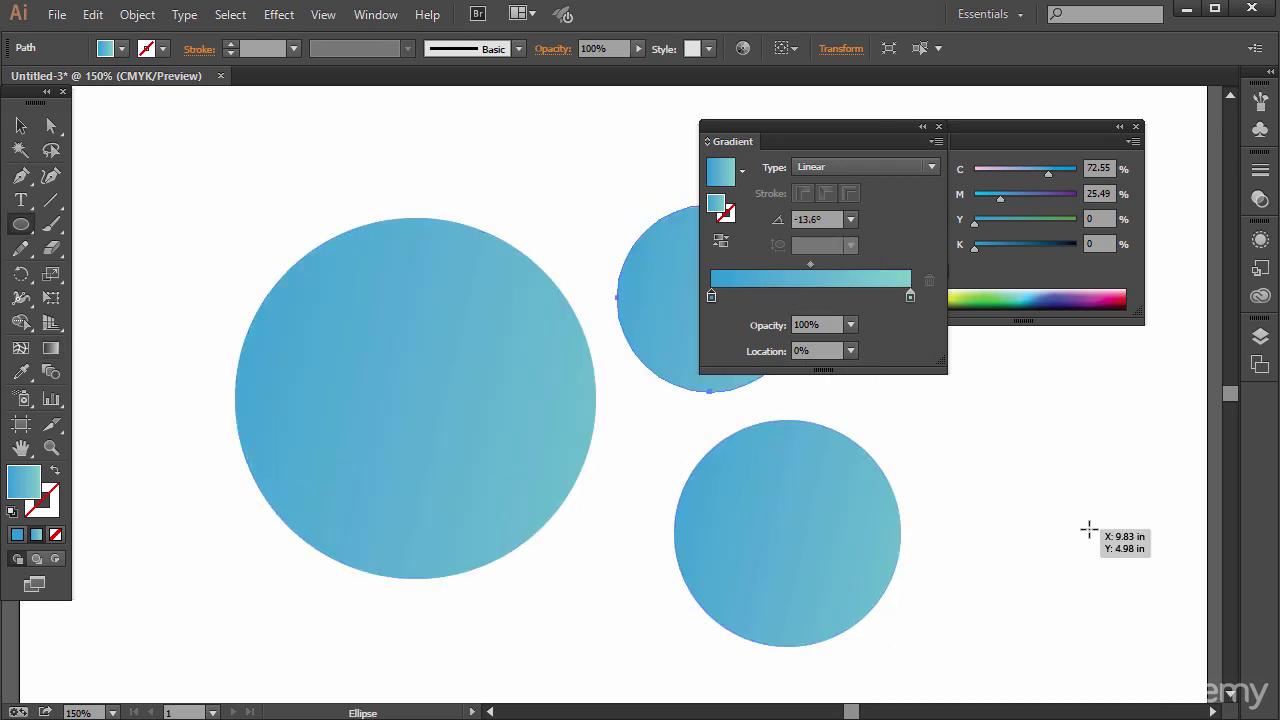
drag(1015, 434, 931, 350)
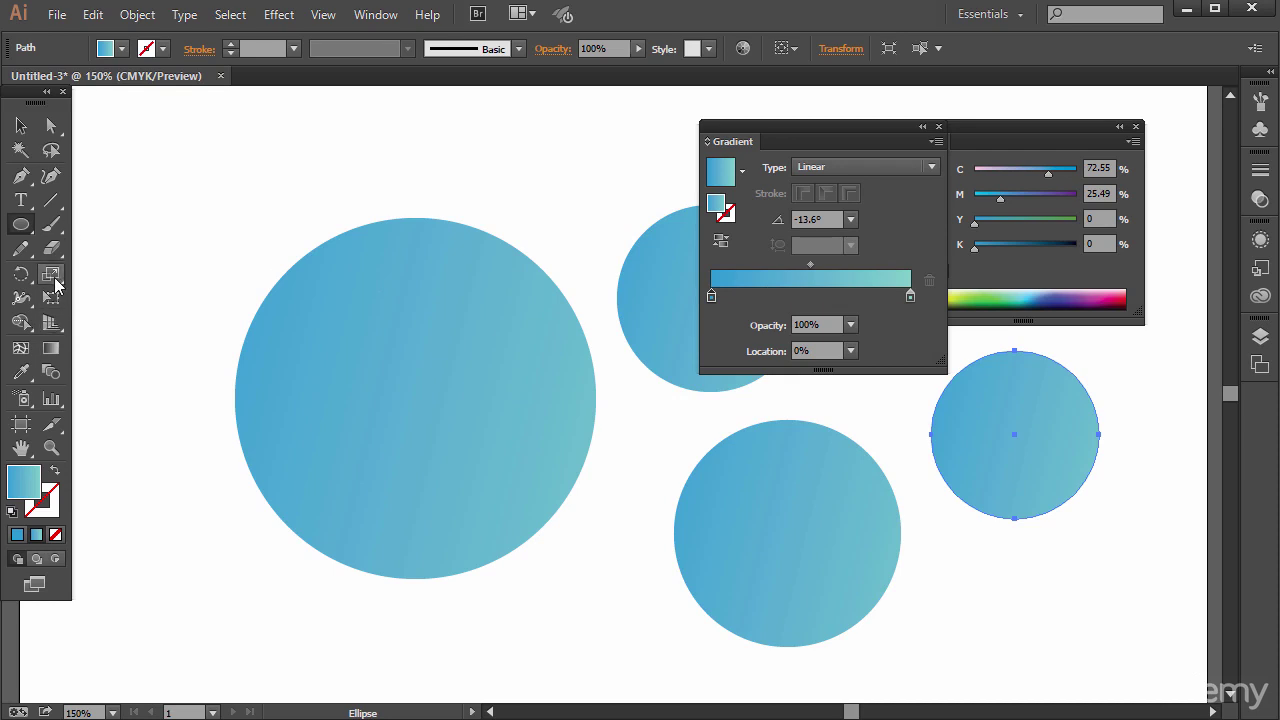
- Try a gradient drag across the large circle with the far-right circle selected, and redraw the selected circle's gradient right to left at about -161.4°
click(51, 347)
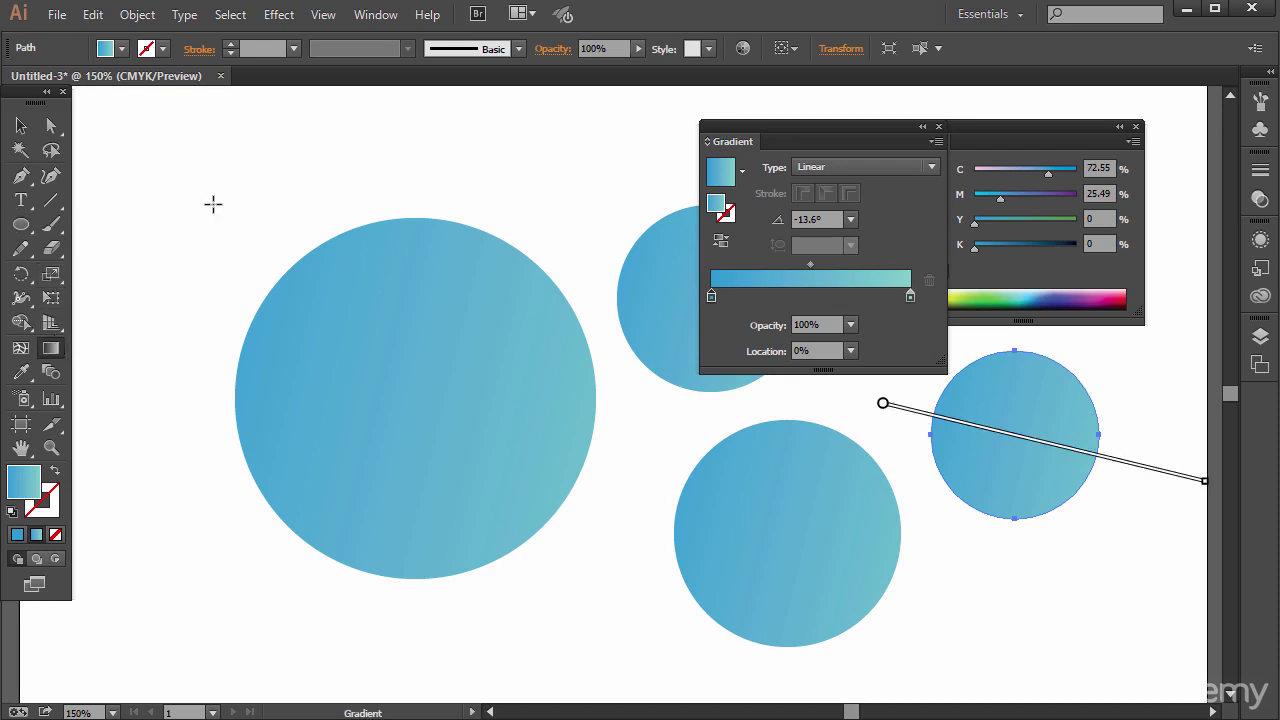
drag(213, 204, 585, 543)
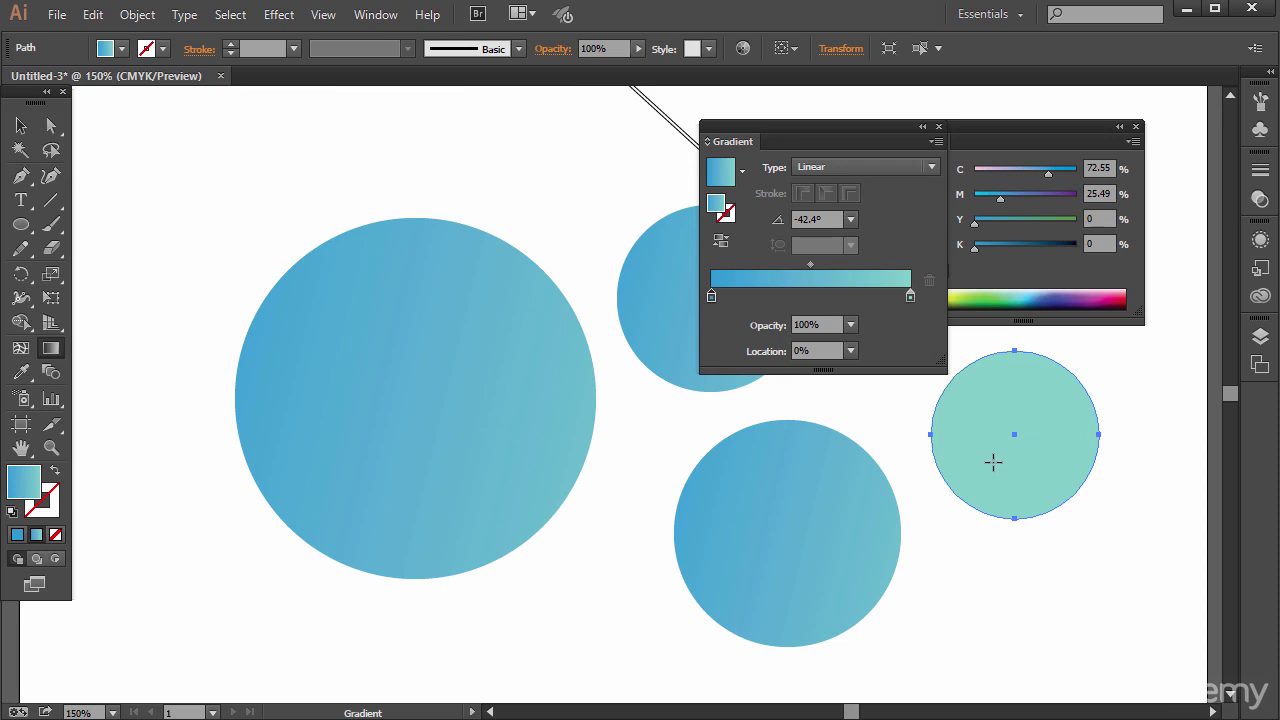
drag(1133, 395, 921, 465)
click(21, 126)
click(172, 157)
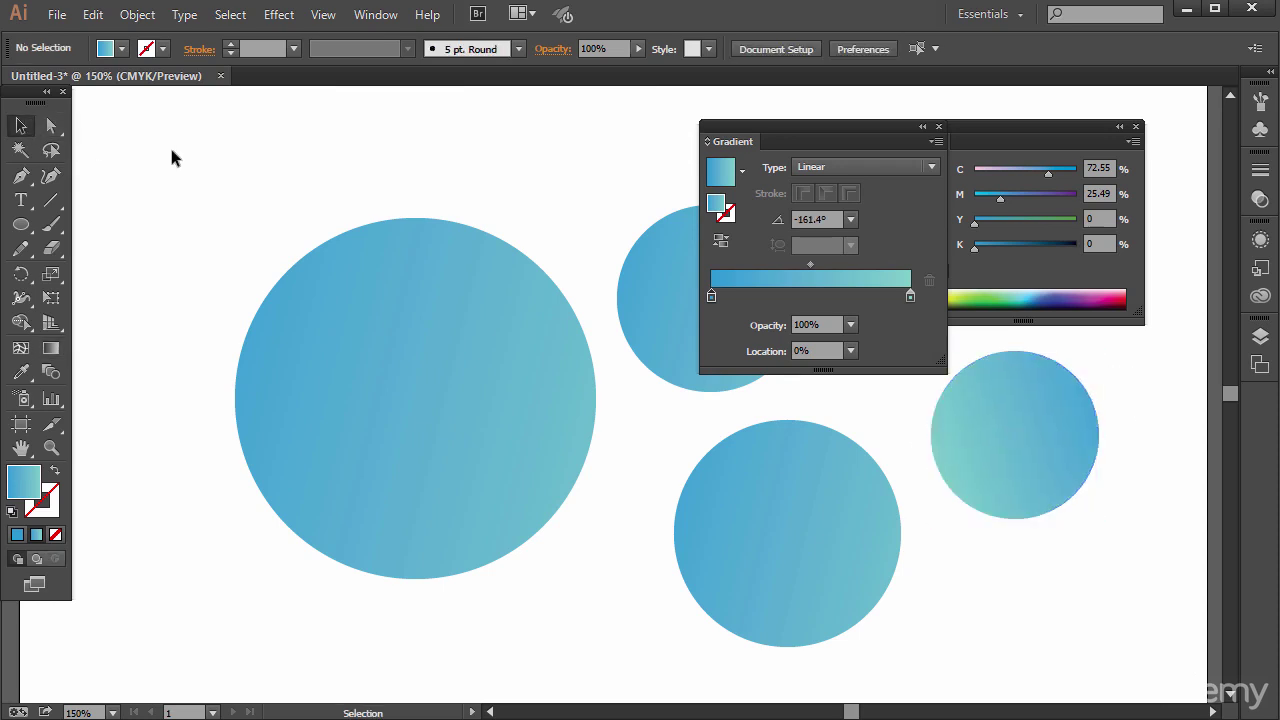
- Redraw the large circle's gradient with the Gradient tool in several directions, ending with a diagonal of about -21.3°
click(51, 348)
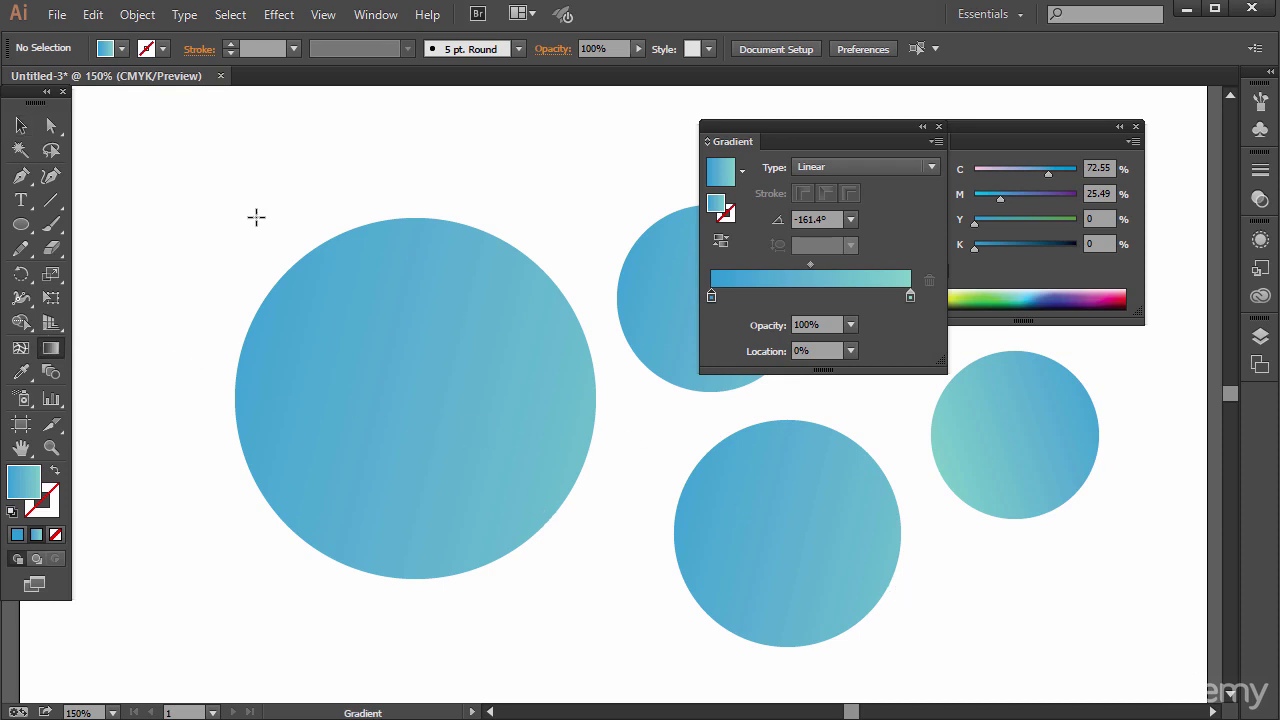
drag(221, 497, 617, 296)
drag(197, 357, 618, 428)
drag(200, 314, 657, 492)
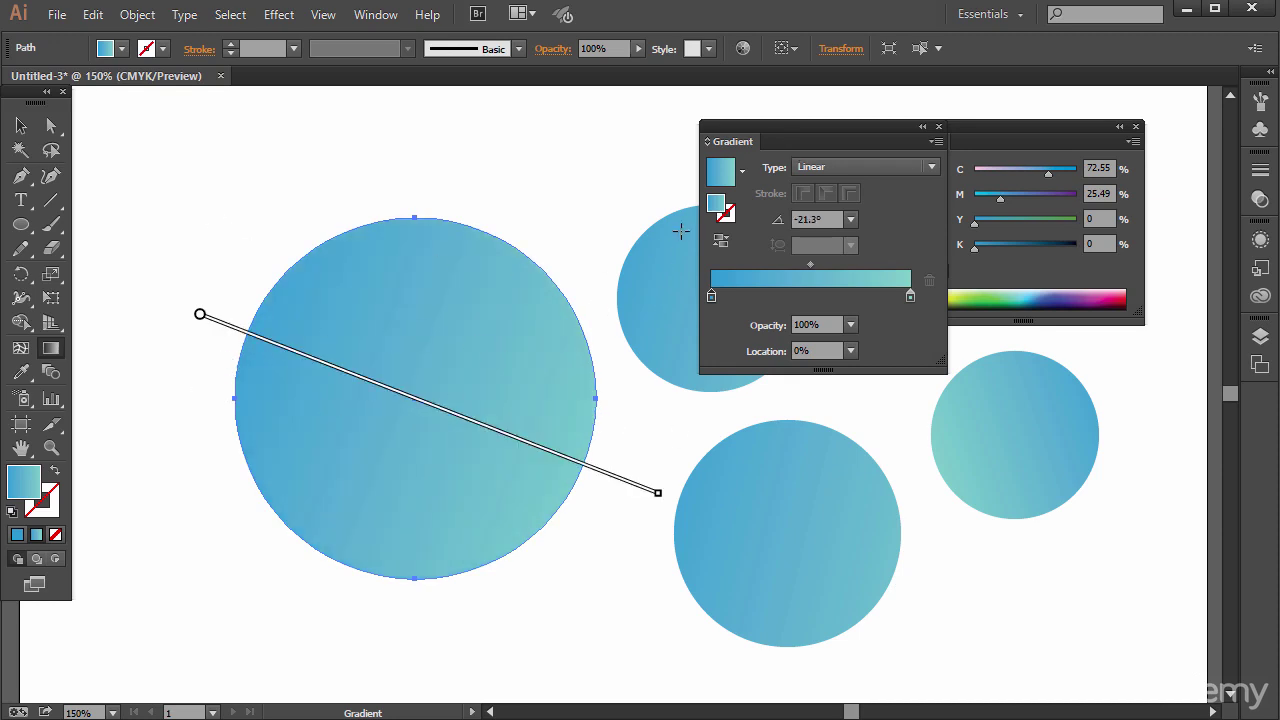
- Save the large circle's blue-to-green gradient as a new swatch among the gradient presets and choose it from the list
click(742, 173)
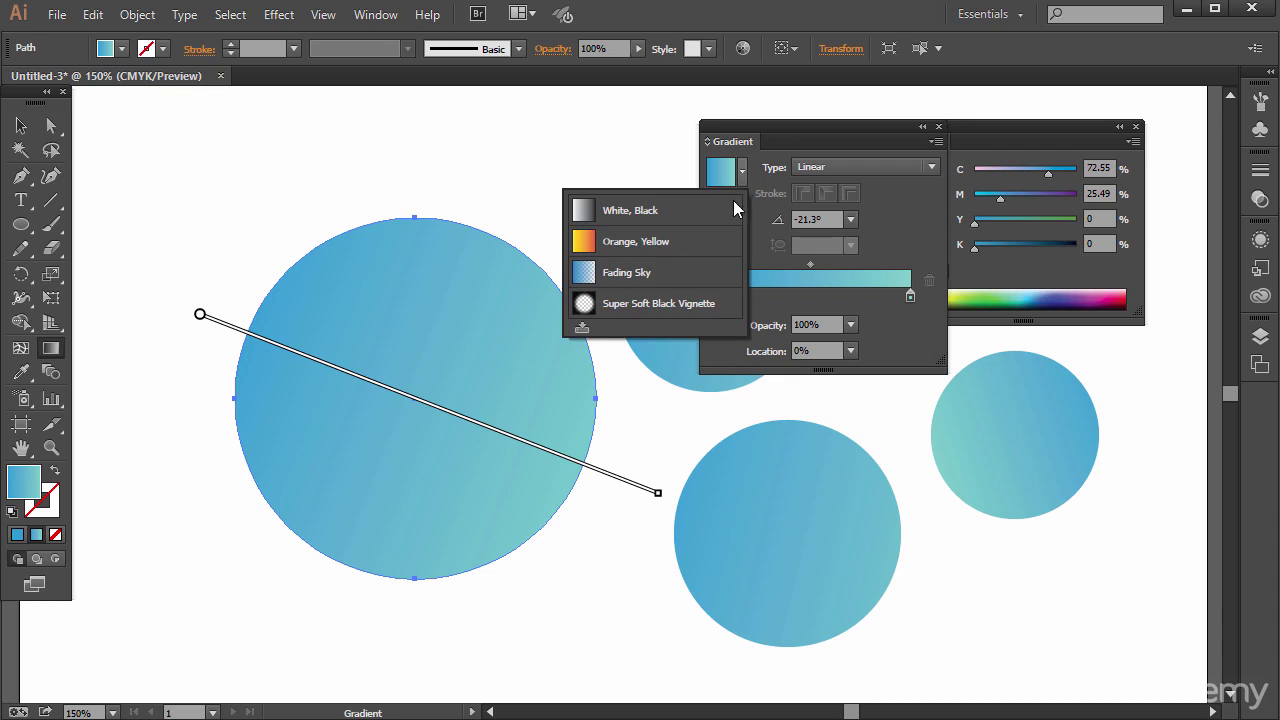
click(582, 329)
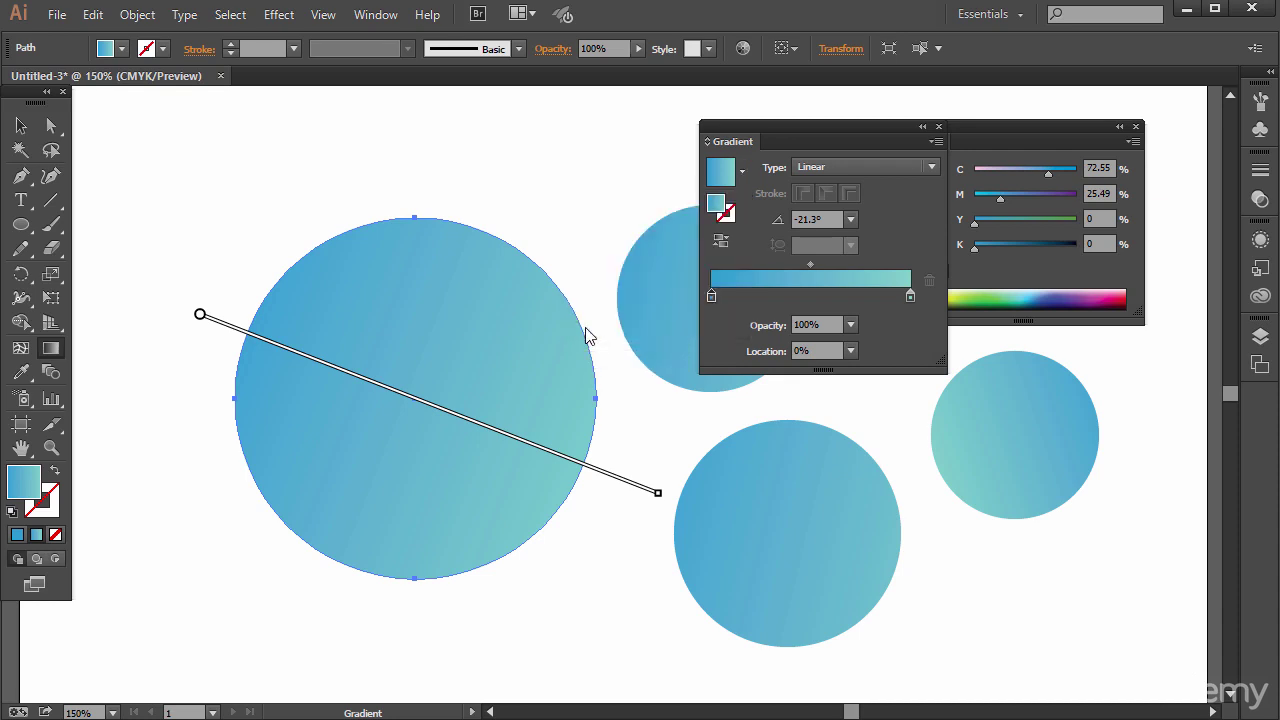
click(742, 172)
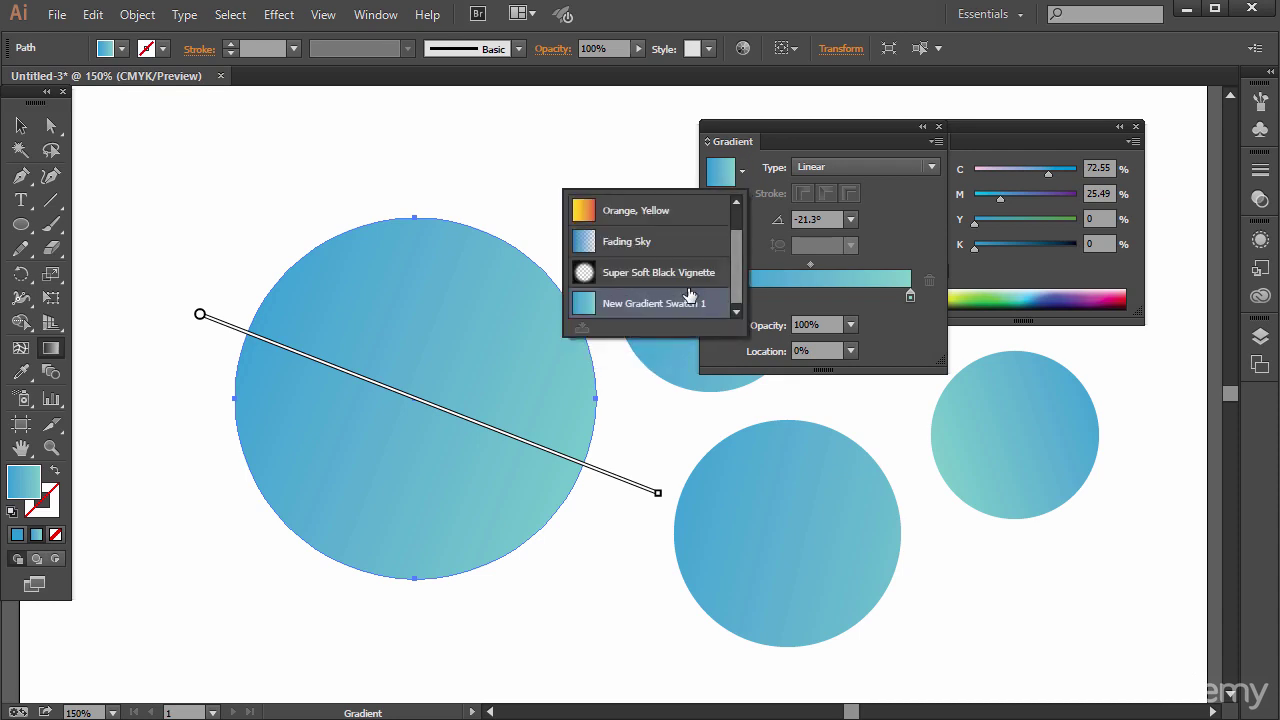
click(652, 311)
click(742, 173)
click(742, 180)
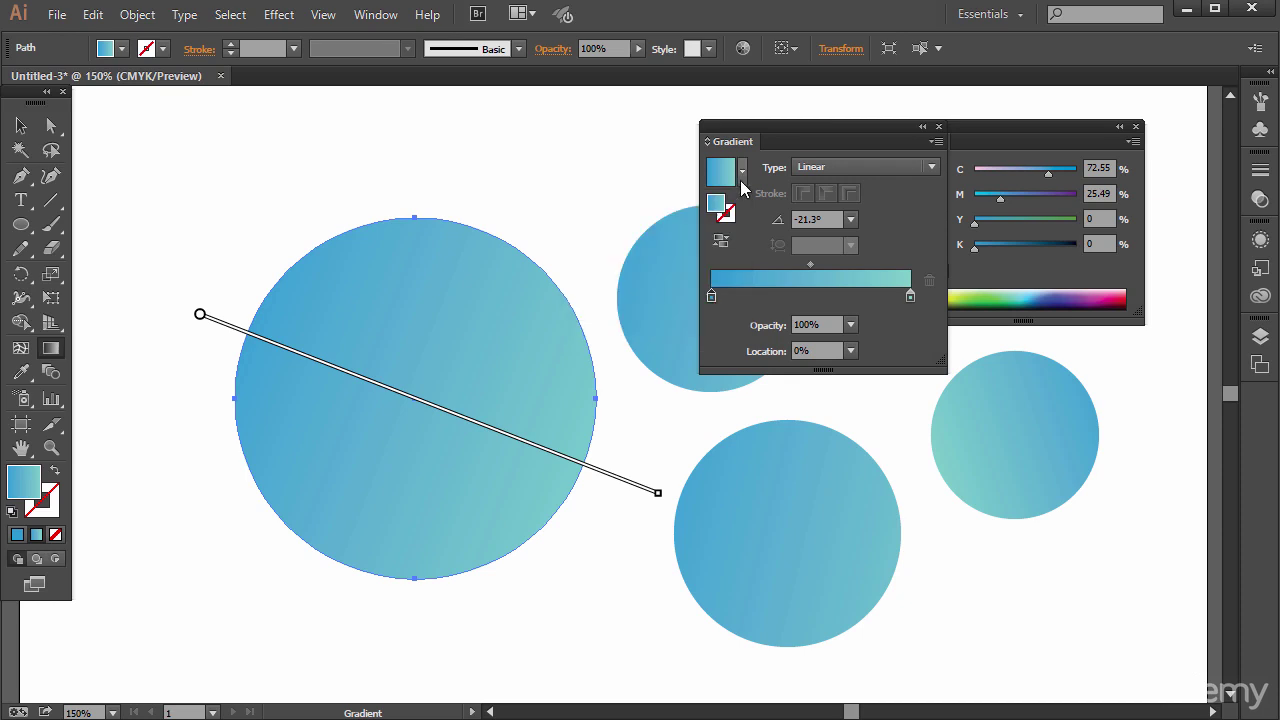
- Reverse the large circle's gradient and reverse it back, two times
click(720, 244)
click(720, 244)
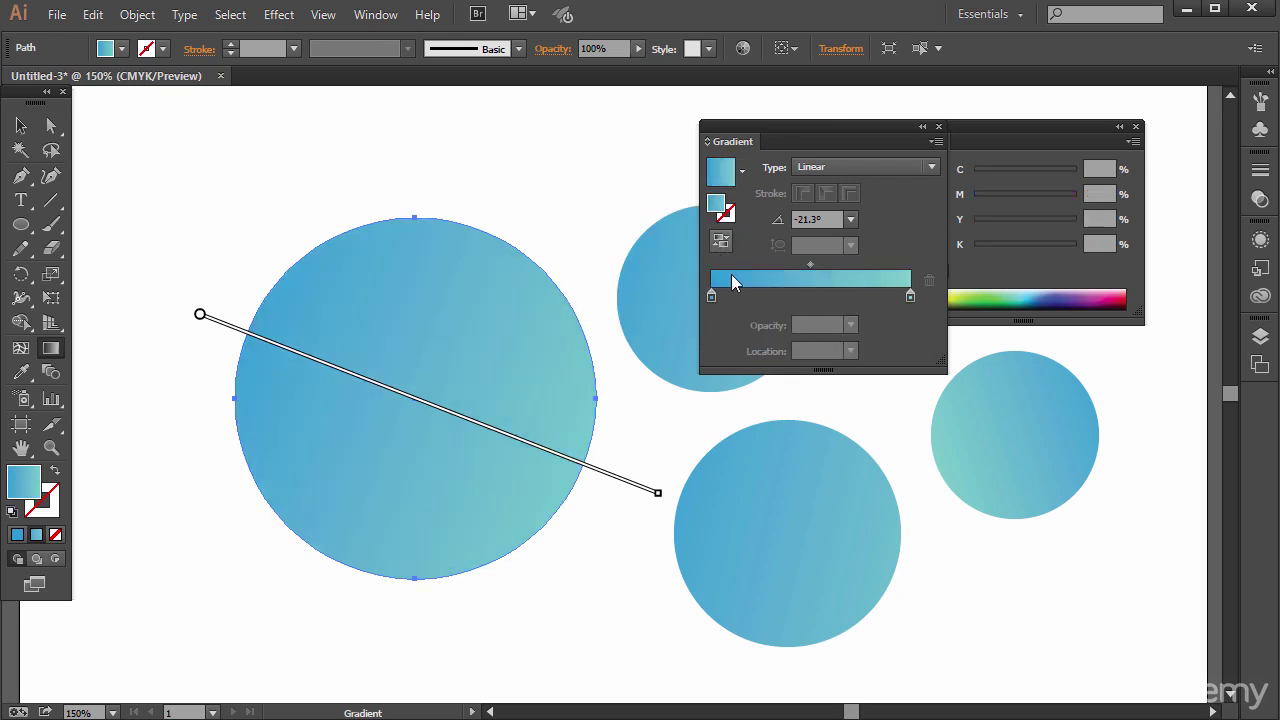
click(717, 244)
click(717, 244)
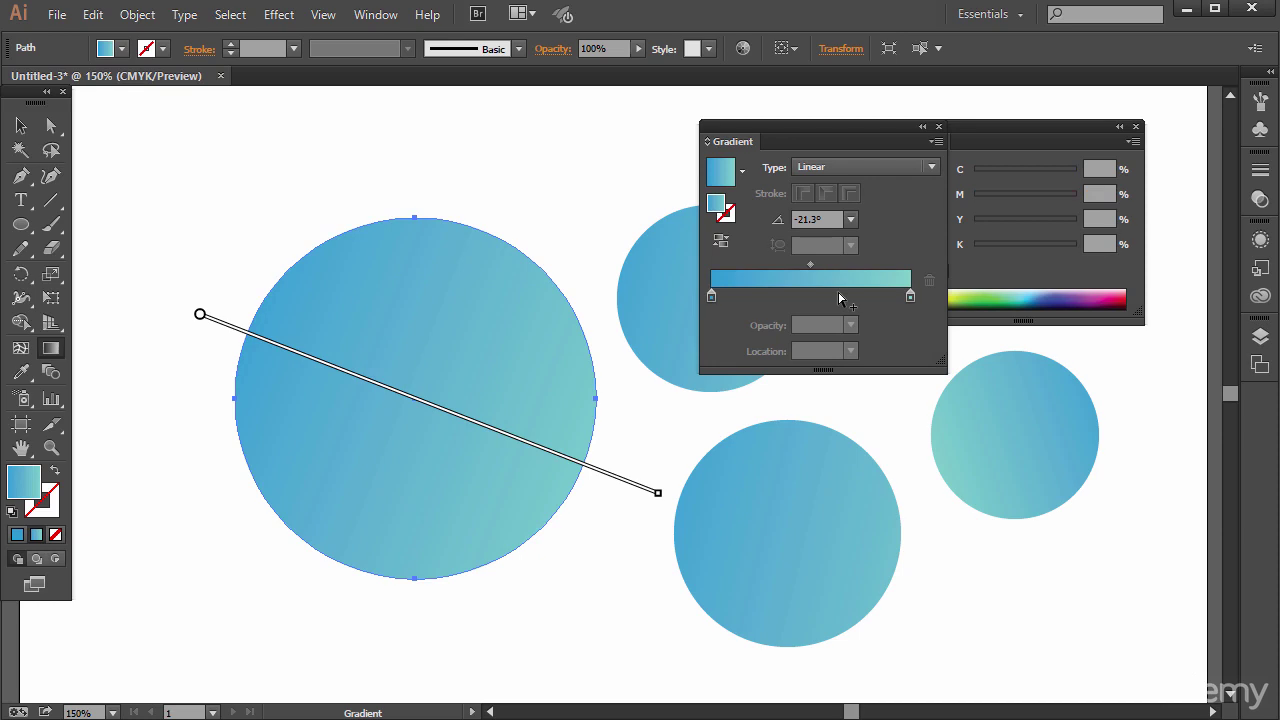